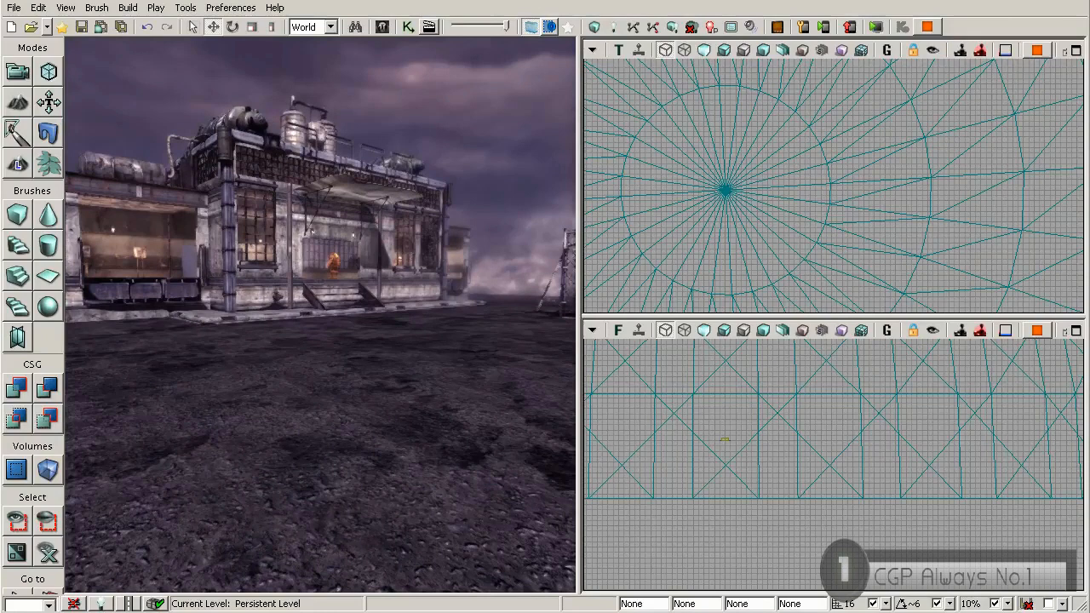
Exit the running play session with the exit console command and maximize the perspective viewport.
key(grave)
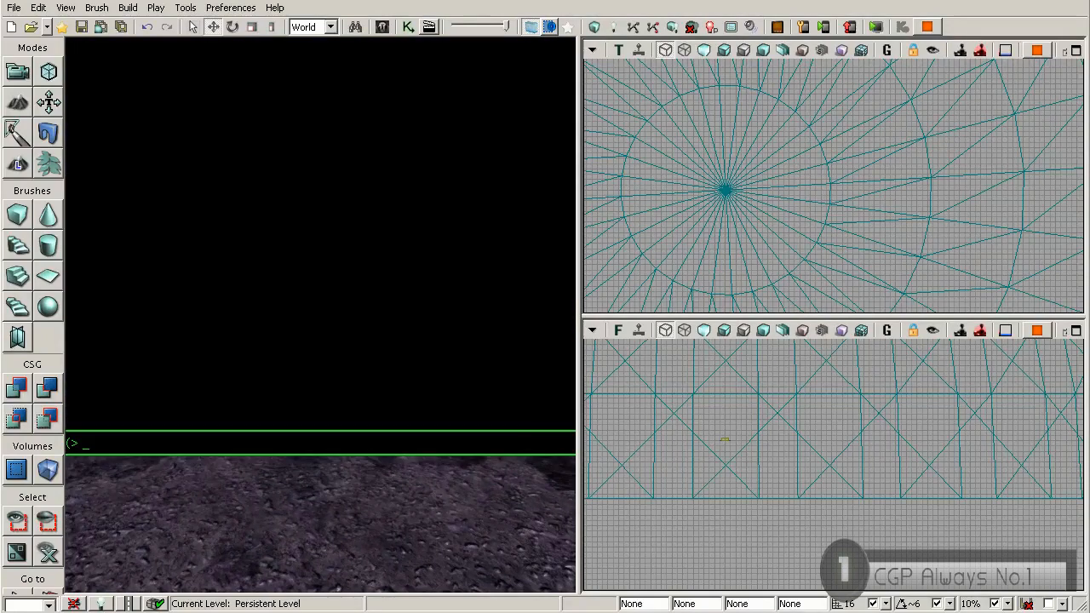
text(exit)
key(Return)
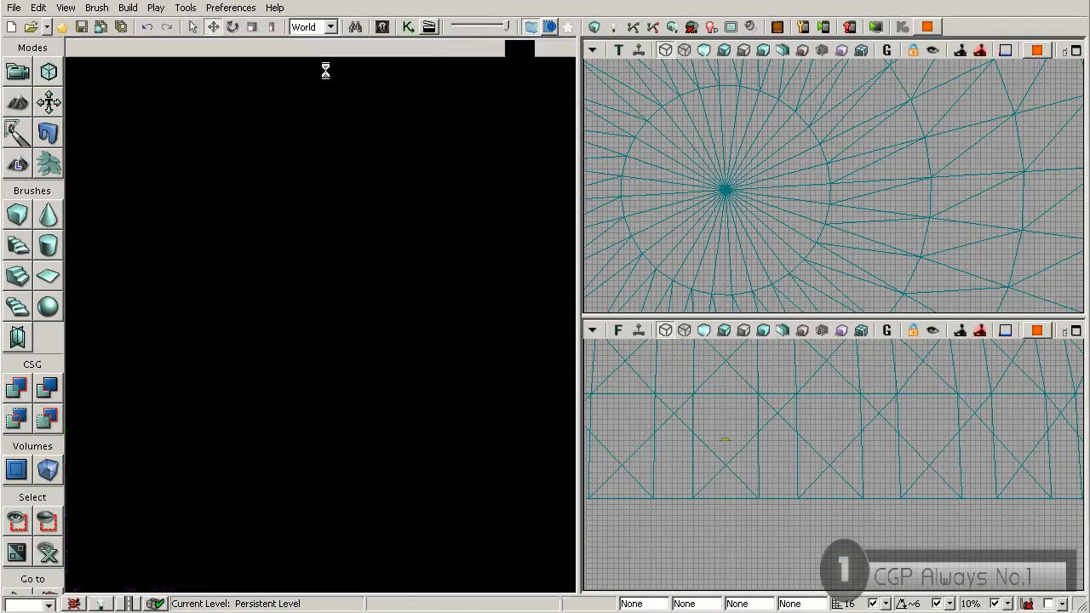
right_drag(373, 382, 328, 360)
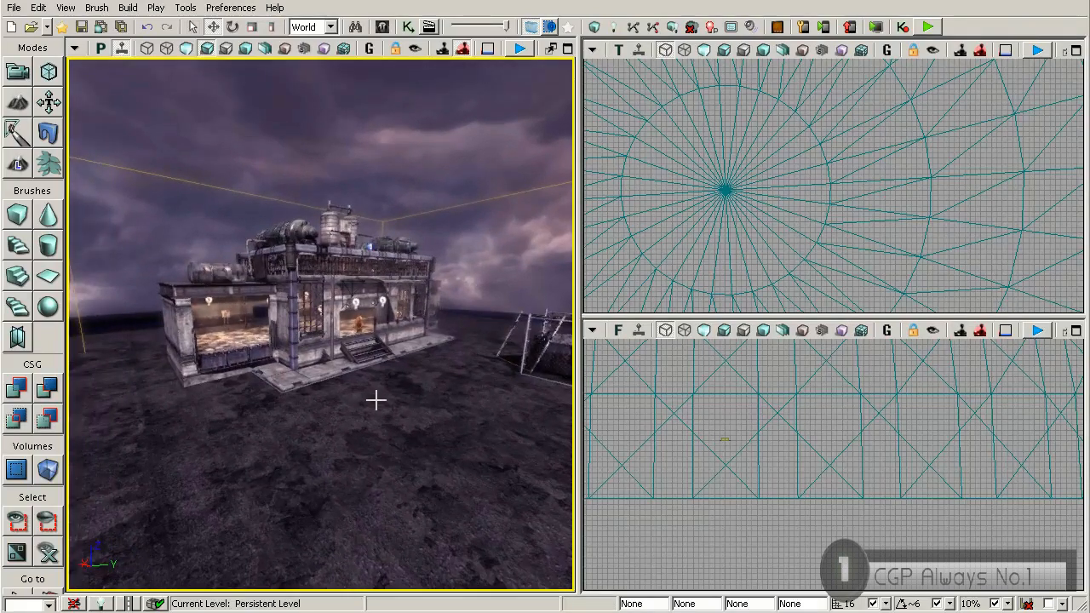
key(F11)
right_drag(463, 390, 593, 325)
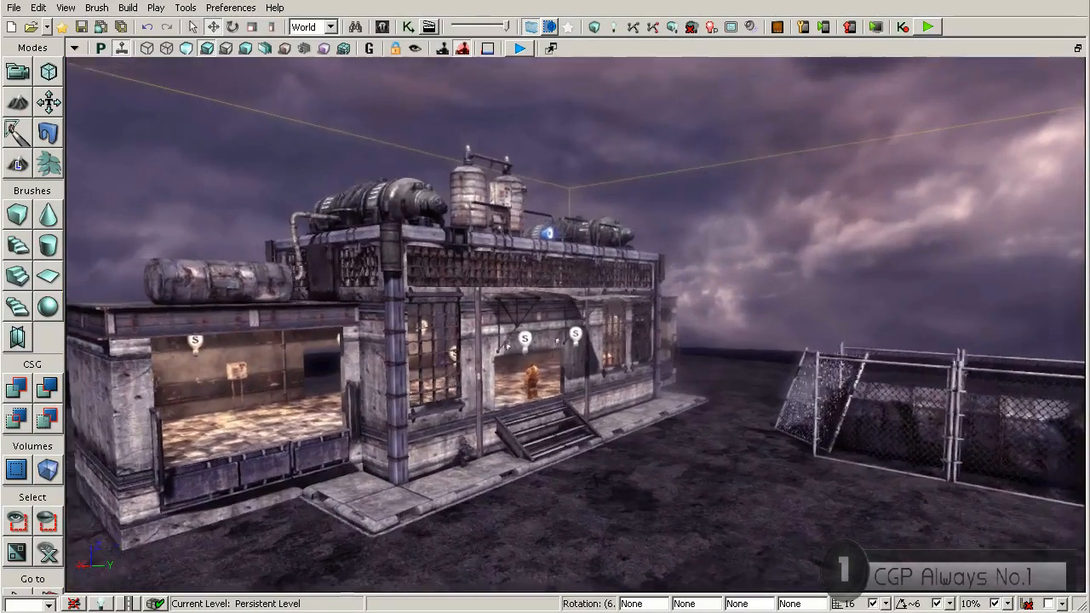
scroll(575, 324, down, 3)
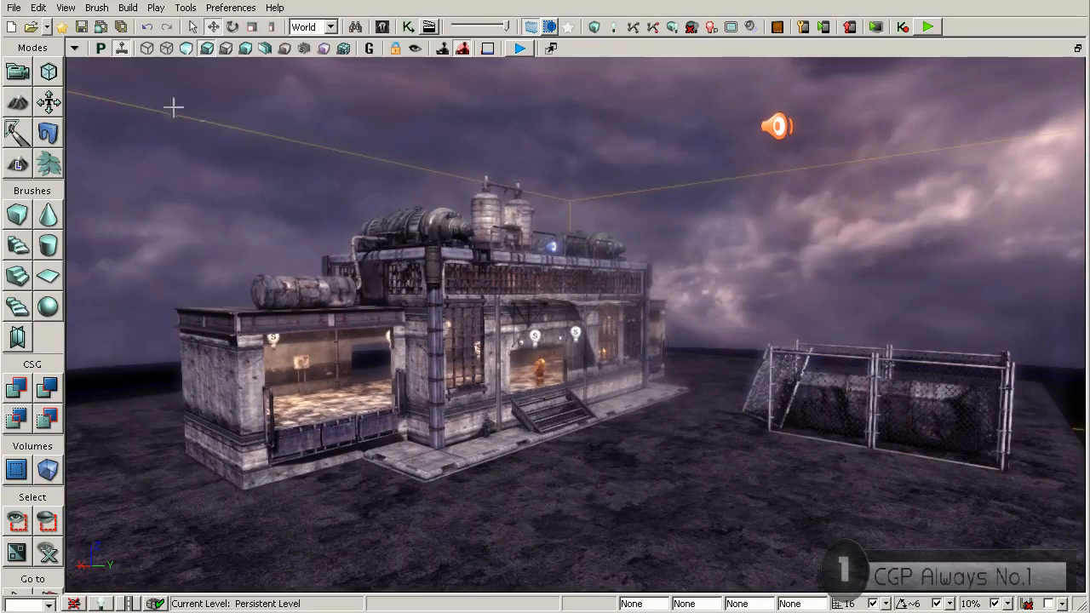
Open the World Properties and set the Default Game Type to UTDeathmatch.
click(65, 8)
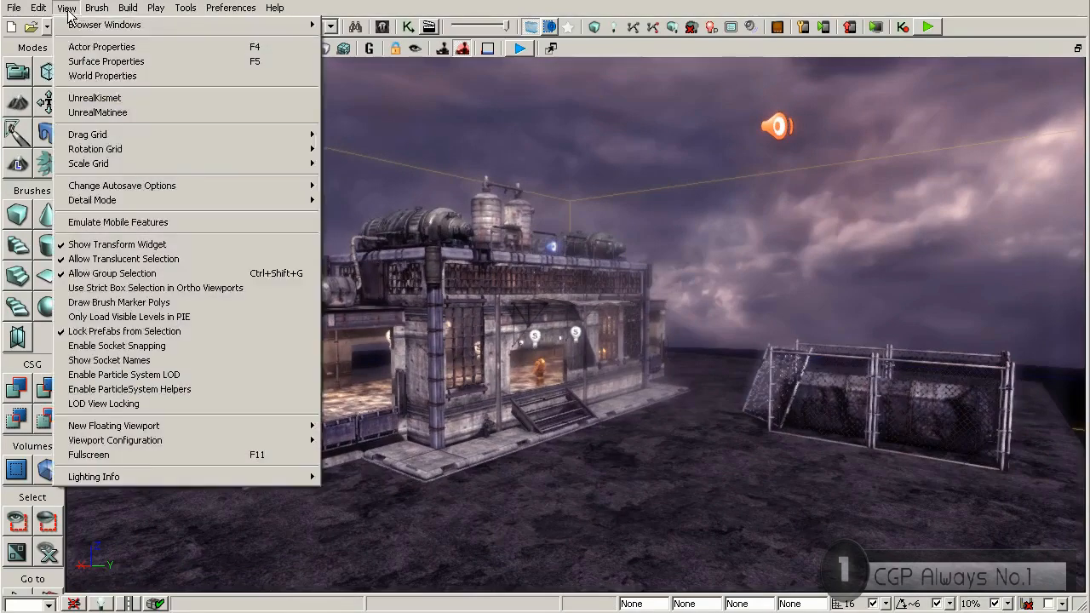
click(91, 77)
drag(814, 328, 818, 264)
click(558, 243)
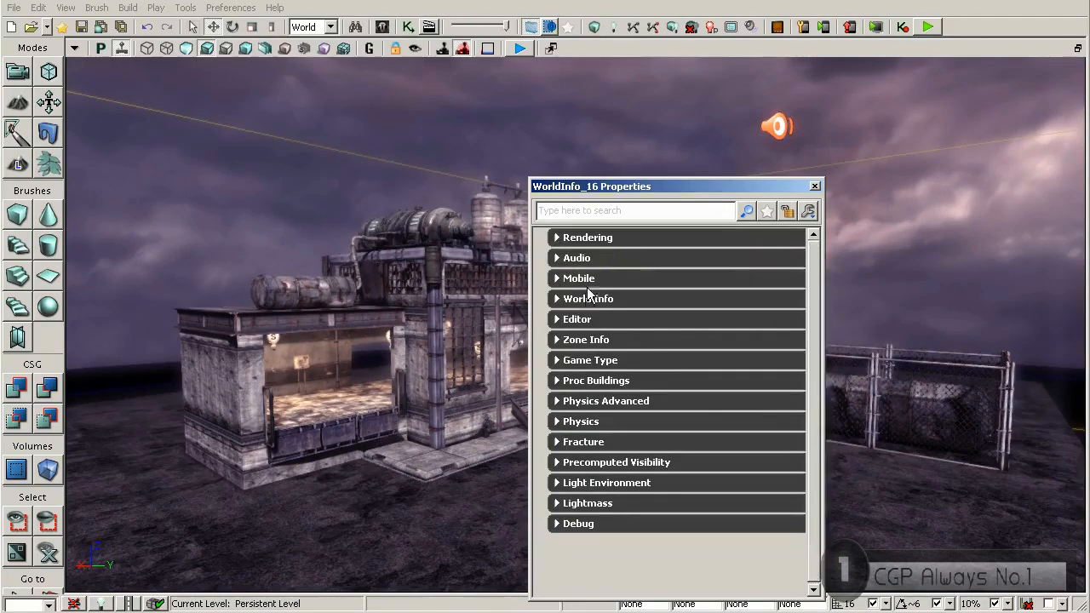
click(562, 361)
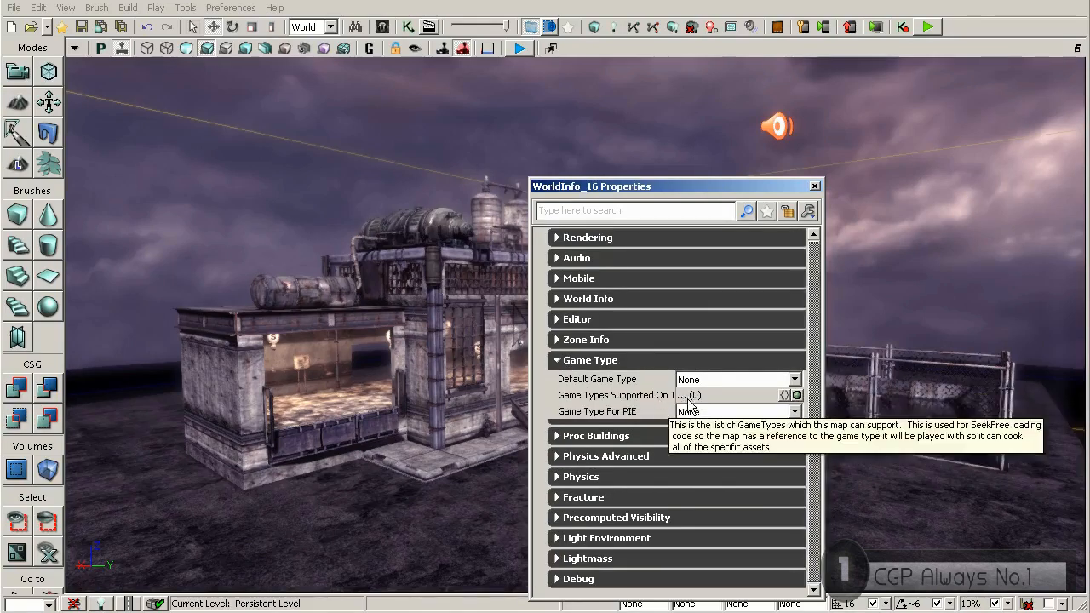
click(794, 379)
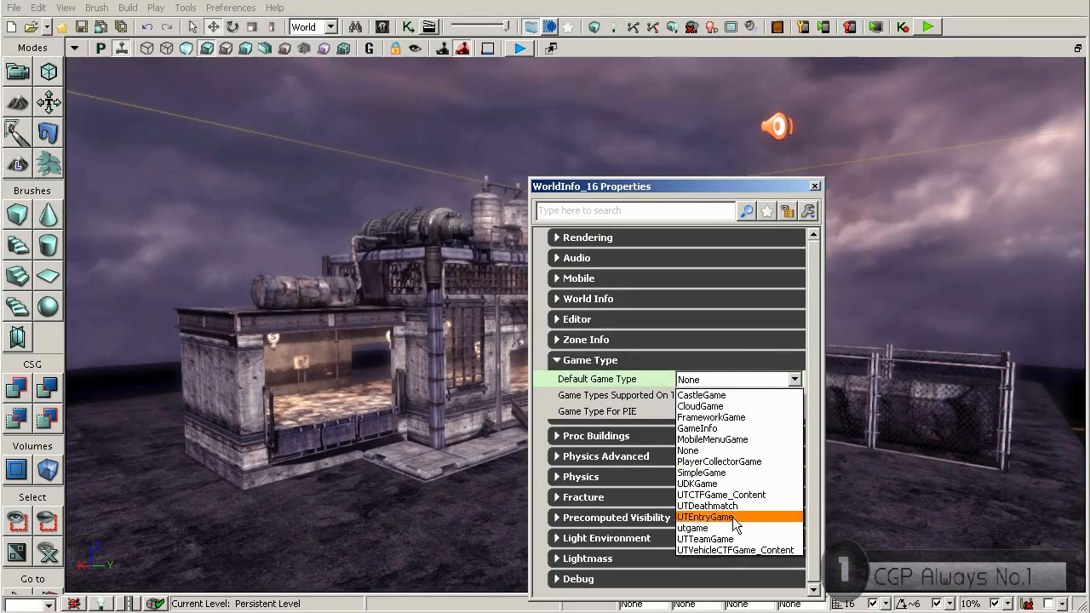
click(714, 506)
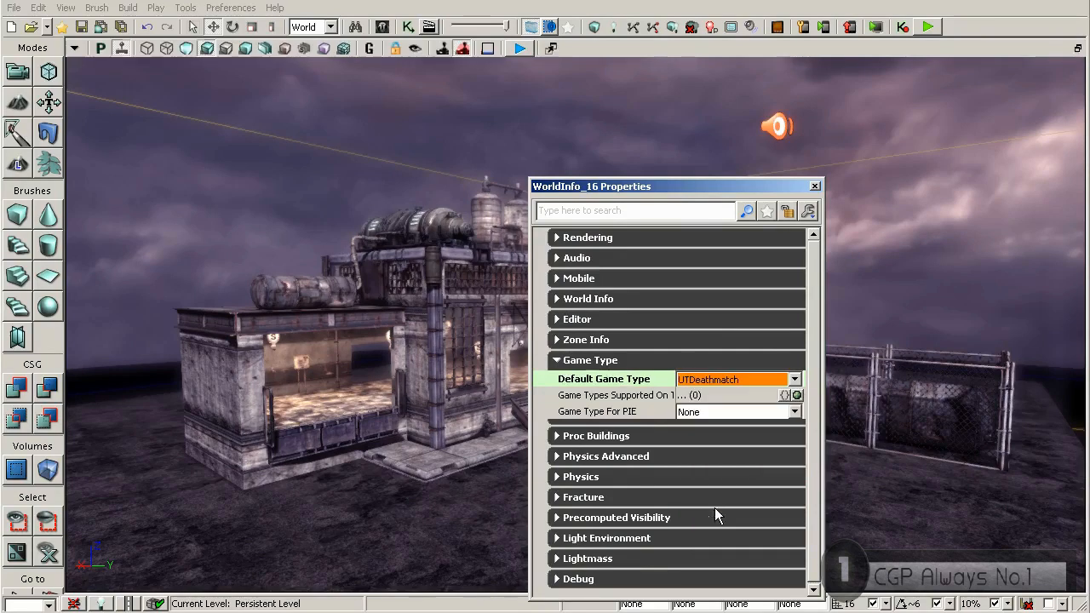
Set Game Type For PIE to UTDeathmatch and close the world properties.
mouse_move(629, 419)
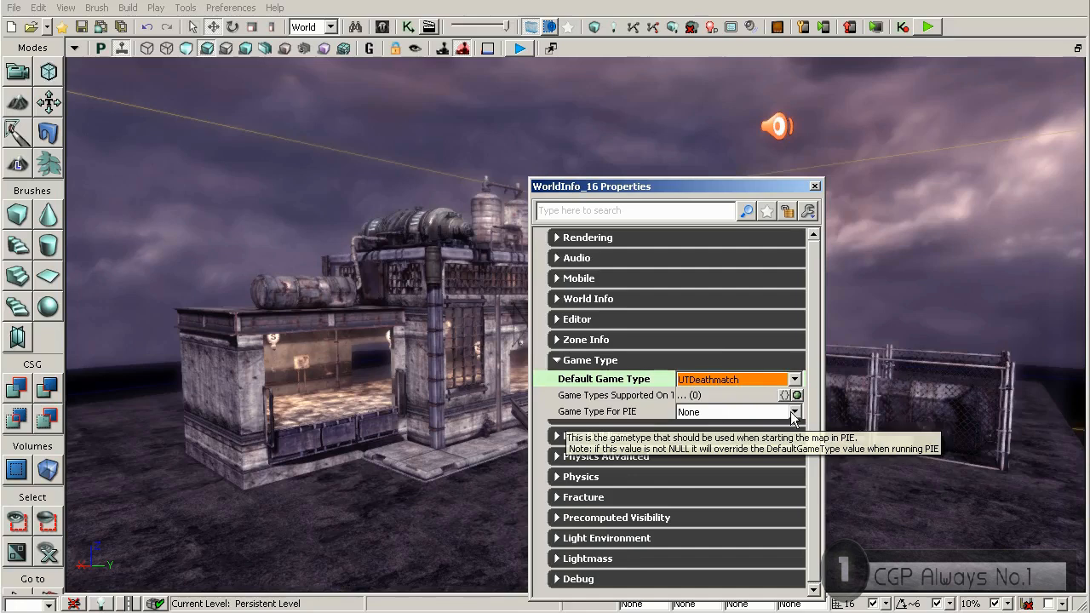
click(757, 412)
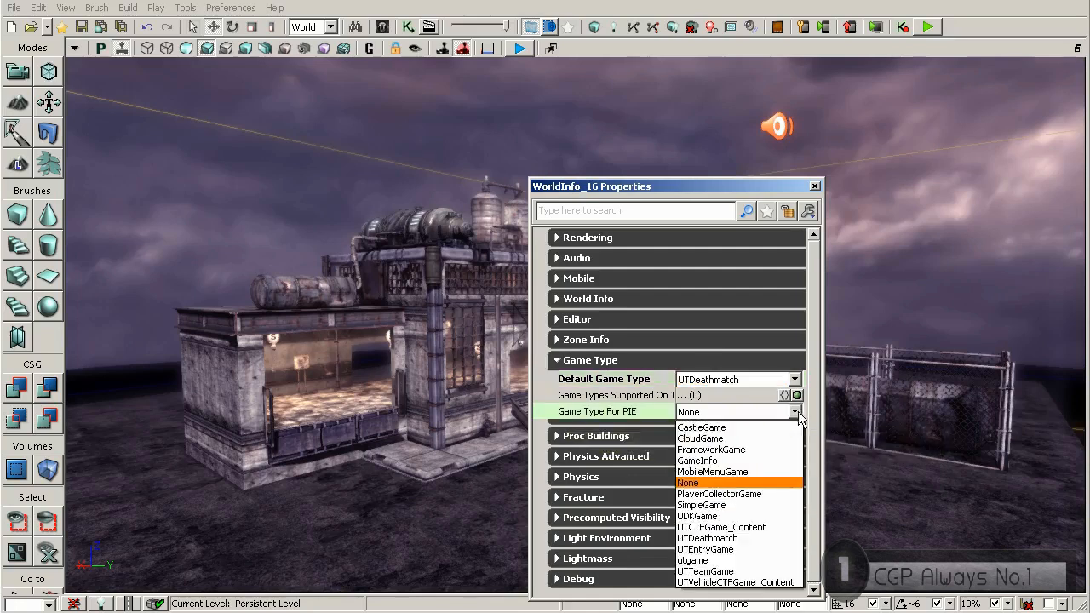
click(707, 539)
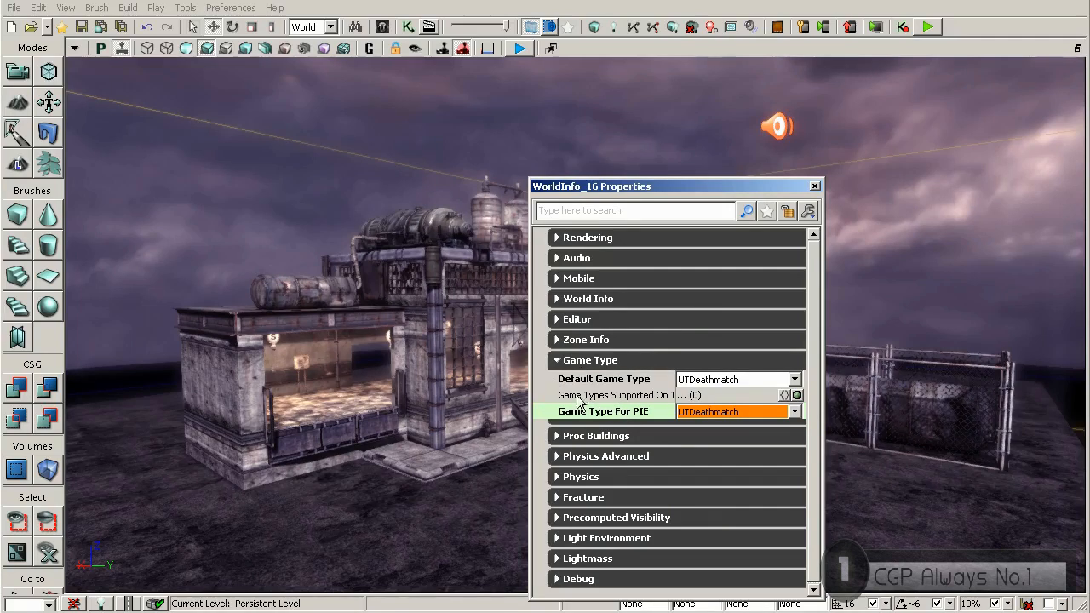
mouse_move(579, 401)
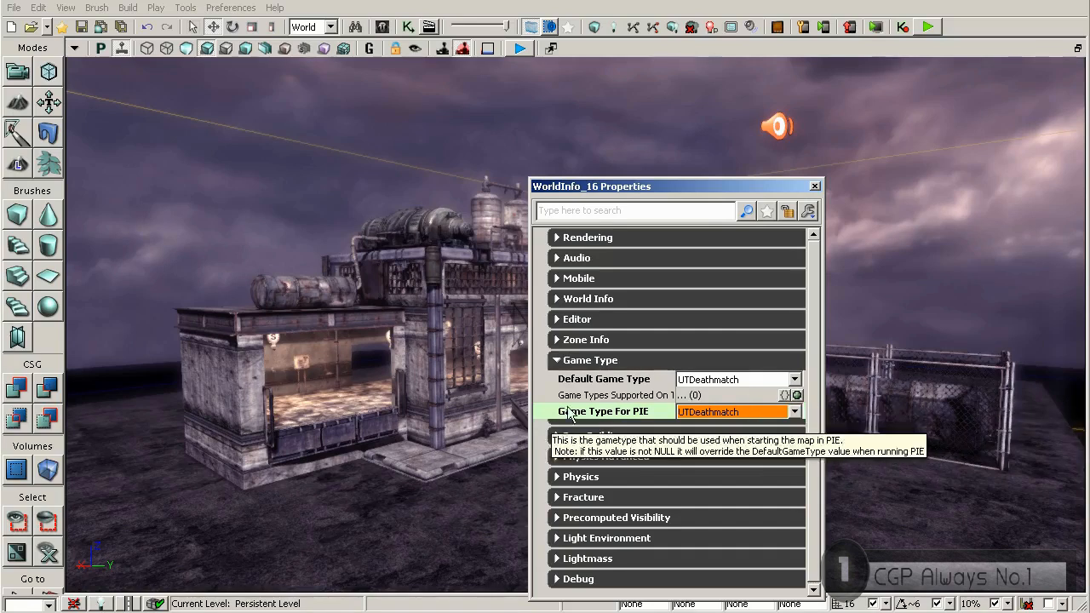
click(568, 361)
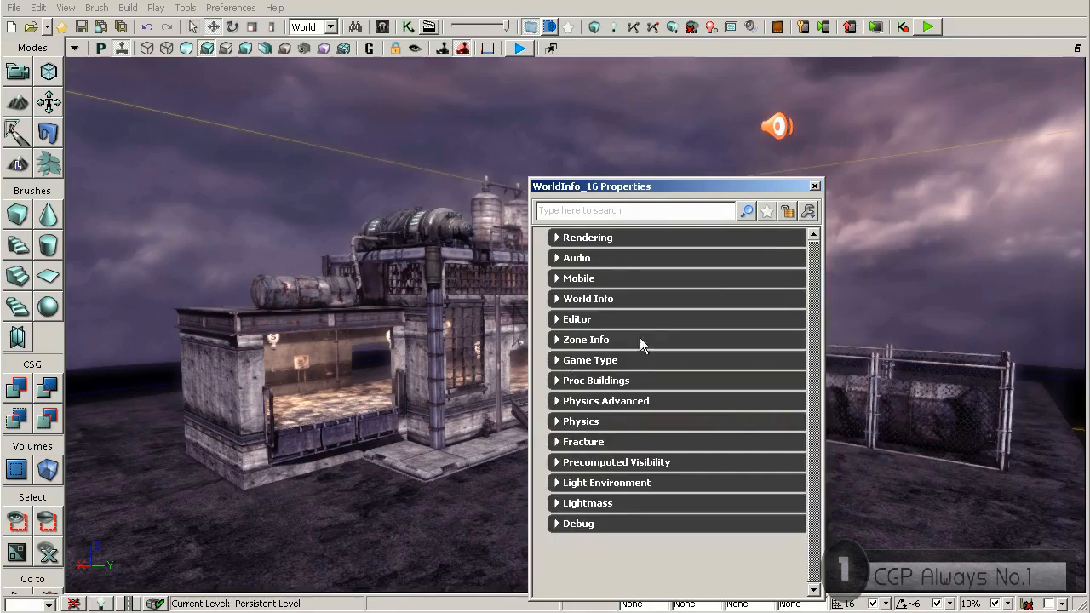
click(816, 186)
Play-test the level in the viewport, moving around with the weapon, and quit with the exit console command.
click(520, 49)
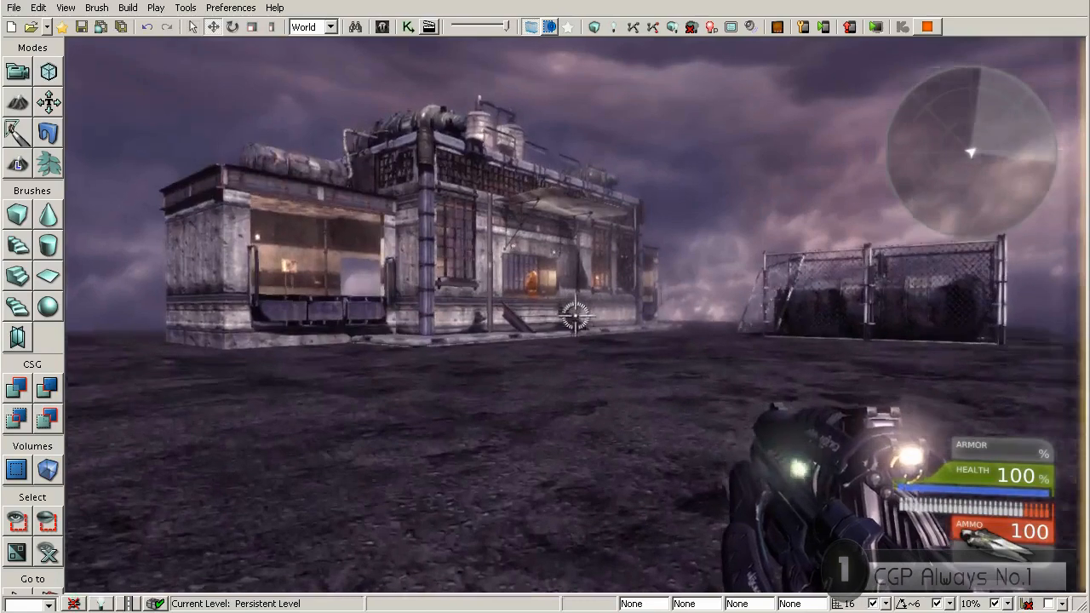
key(w)
key(d)
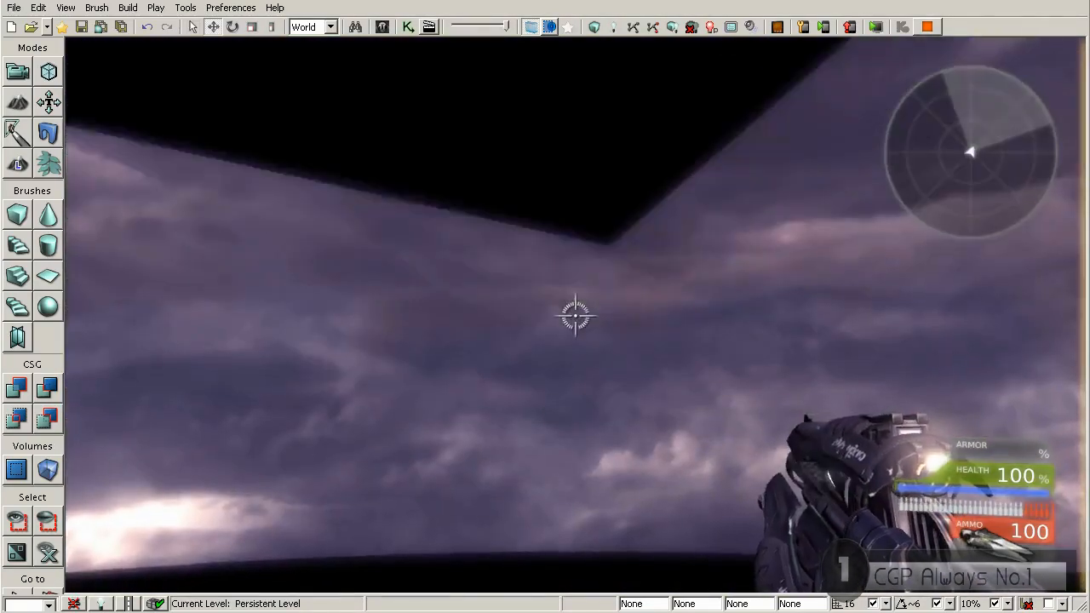
key(grave)
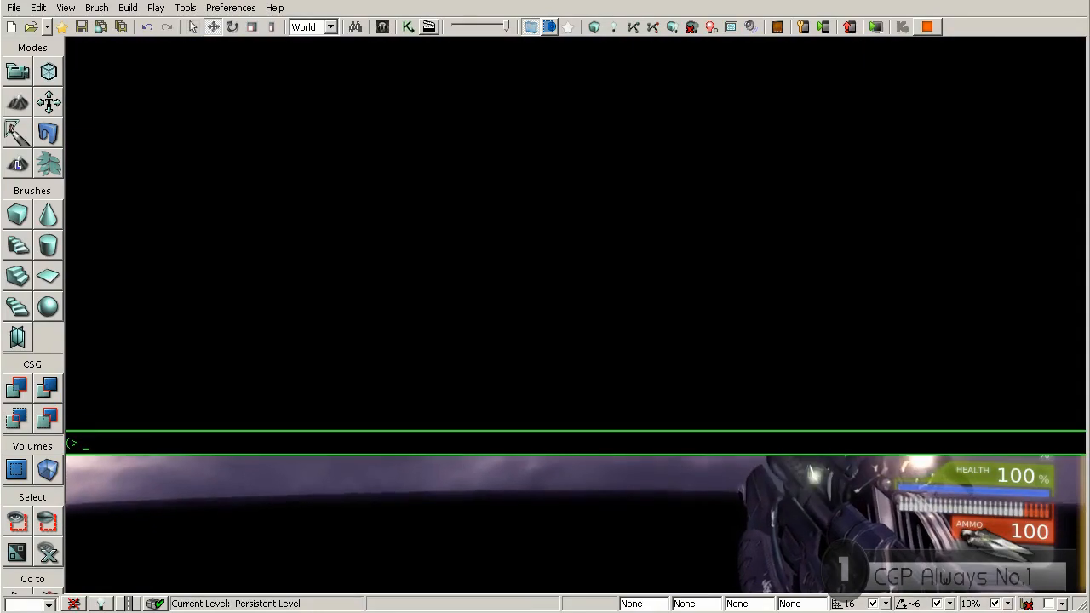
text(exit)
key(Return)
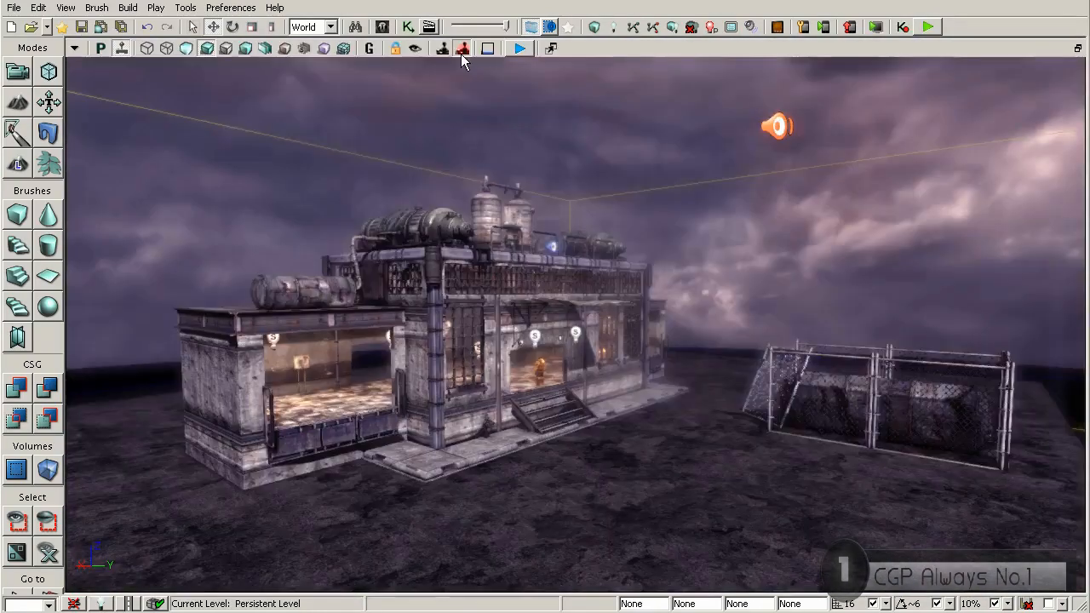
Add a PlayerStart actor on the open ground in front of the fenced enclosure.
right_drag(615, 309, 608, 397)
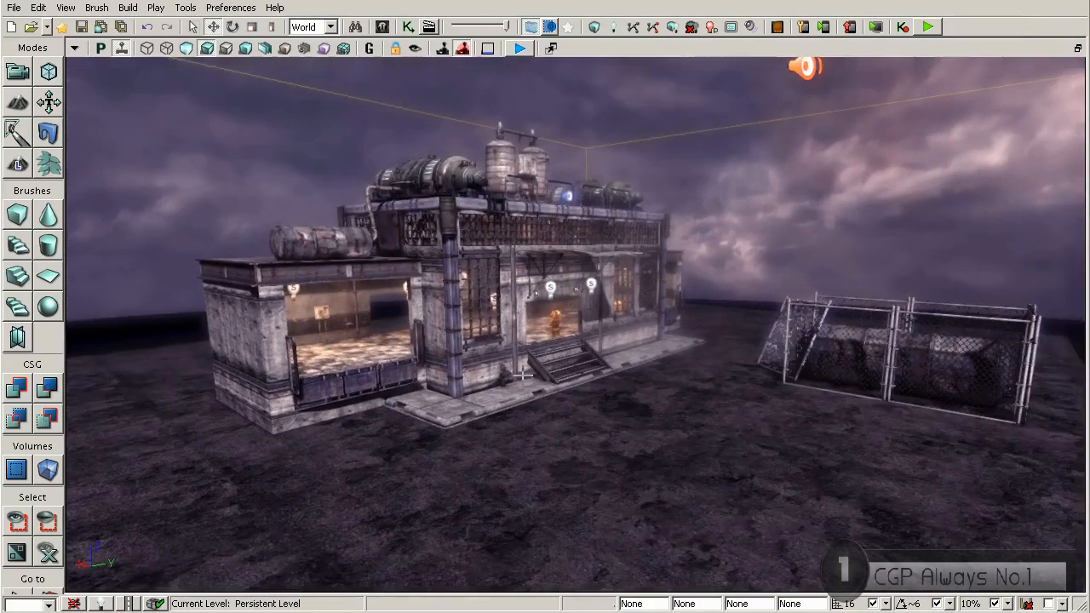
right_drag(575, 391, 575, 421)
drag(575, 422, 585, 383)
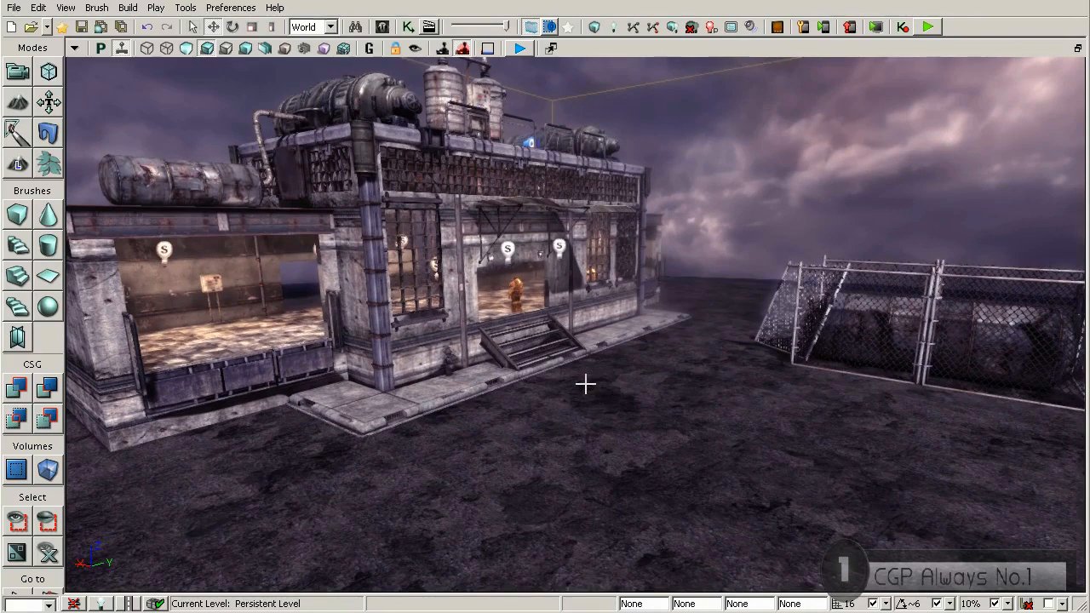
right_drag(603, 380, 583, 377)
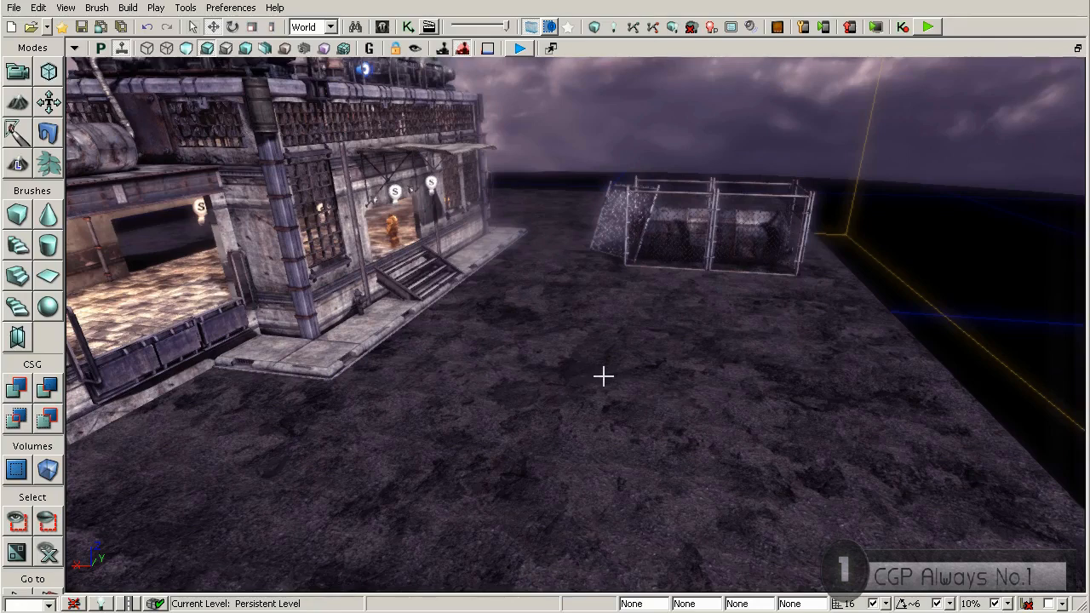
right_drag(644, 386, 613, 335)
right_click(592, 318)
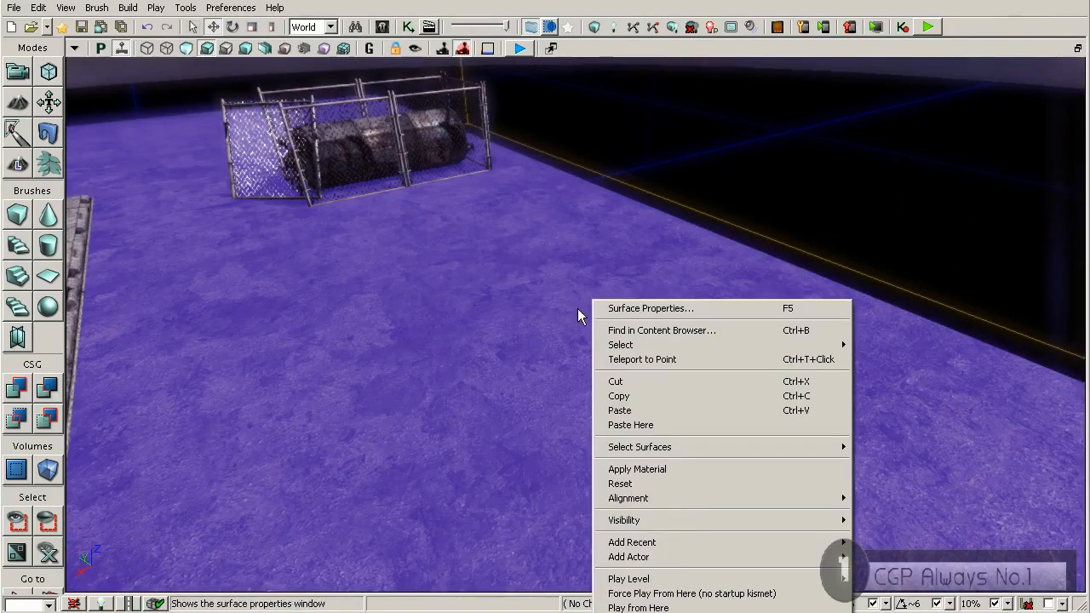
mouse_move(675, 555)
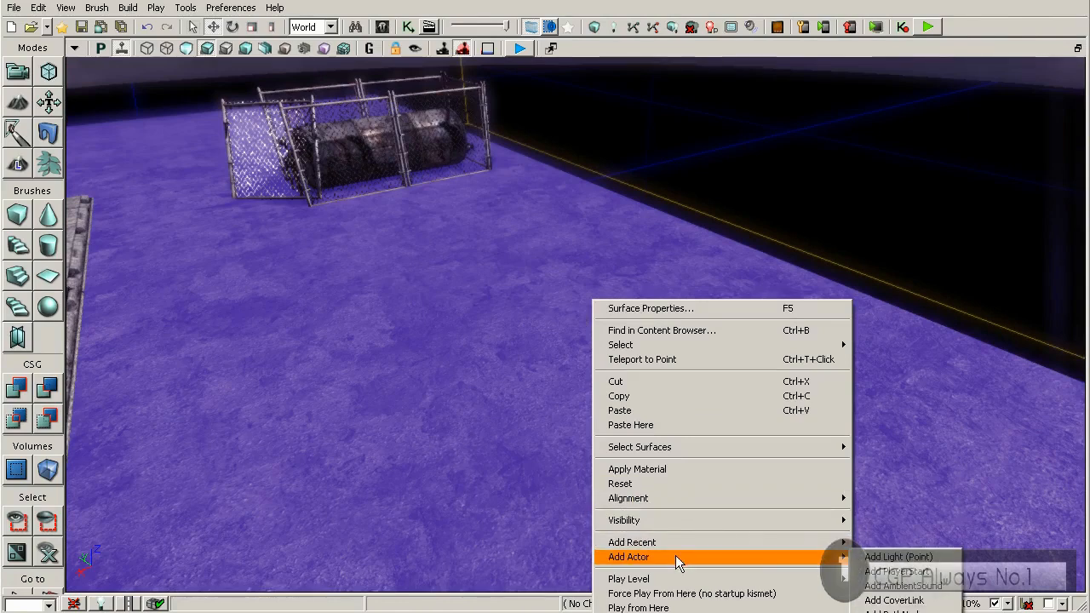
click(890, 572)
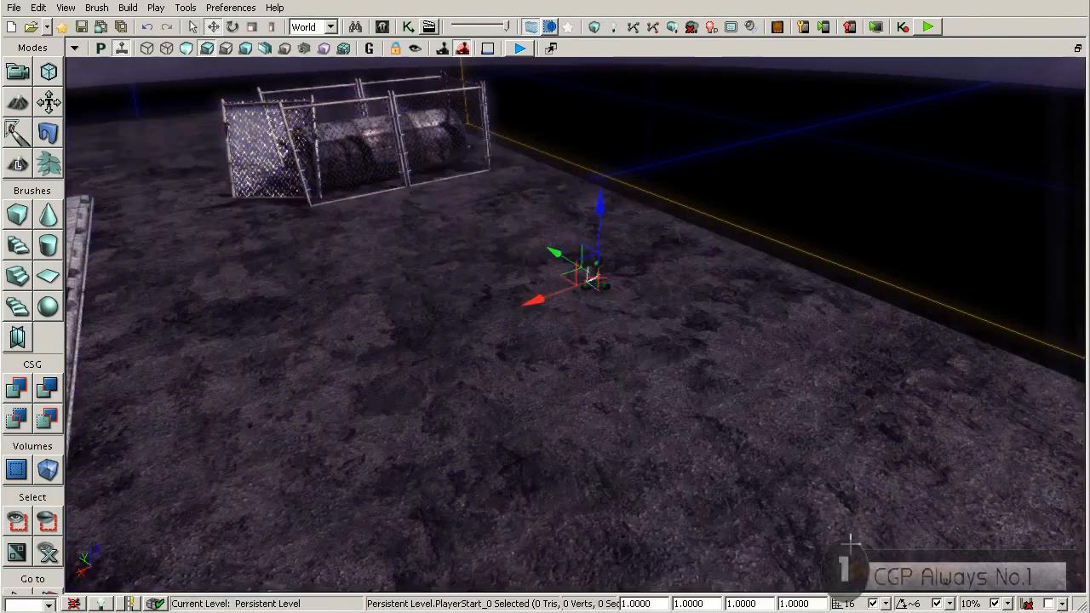
Add a PathNode actor on the ground beside the low end wing of the building.
right_drag(667, 363, 467, 267)
right_drag(605, 323, 623, 326)
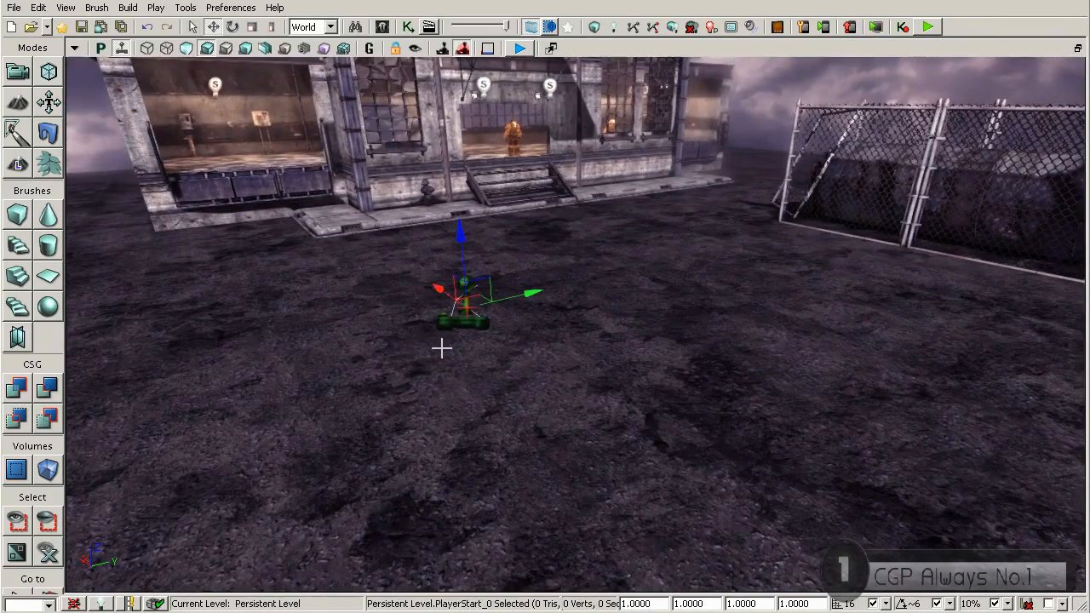
right_drag(439, 366, 502, 357)
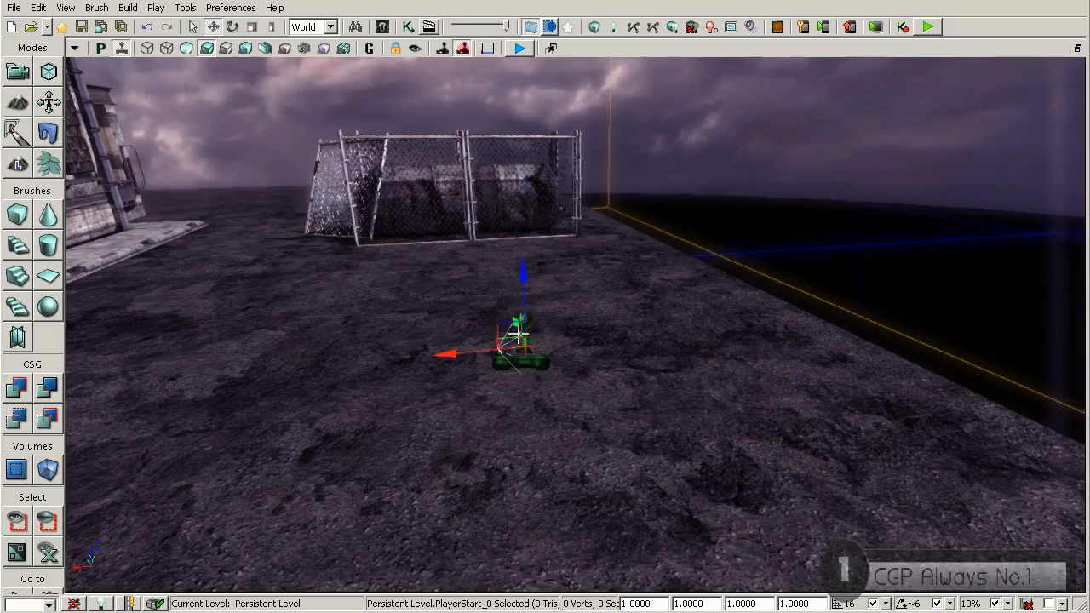
right_drag(685, 372, 718, 374)
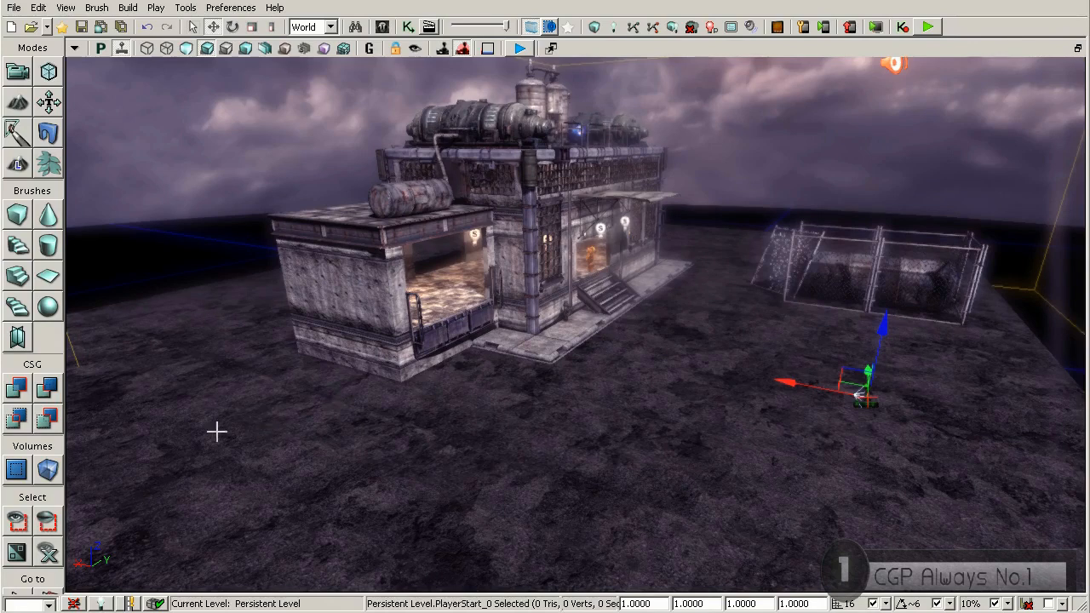
right_click(193, 411)
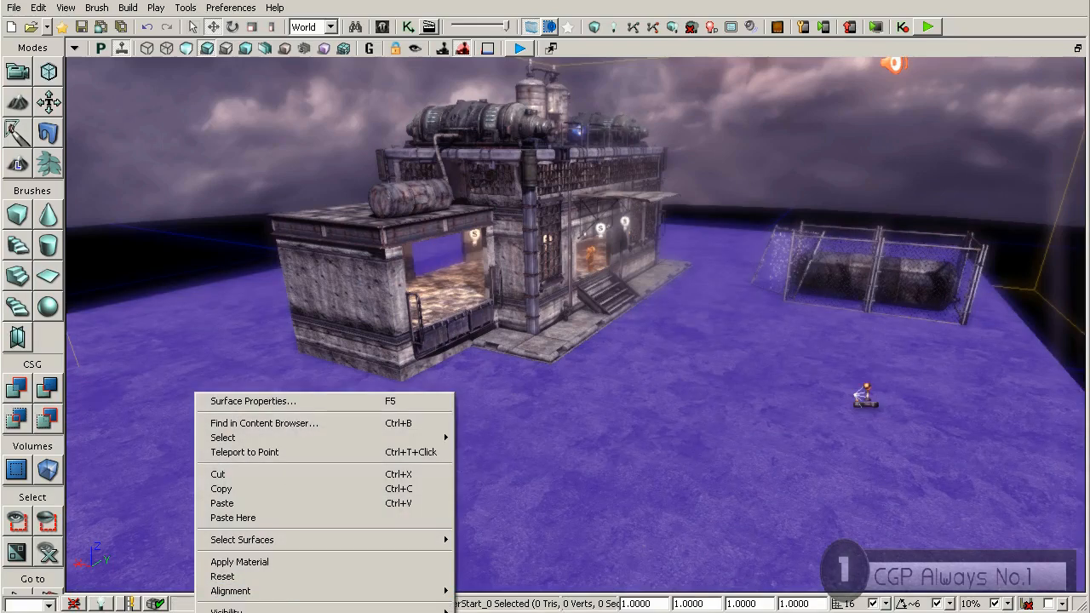
click(395, 611)
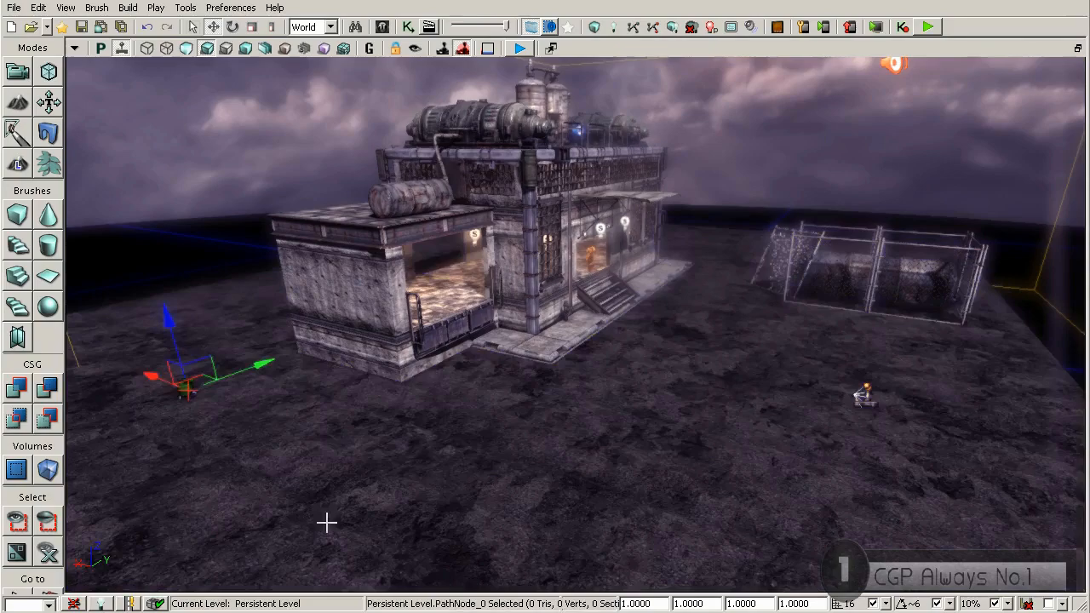
drag(263, 441, 238, 383)
right_drag(238, 383, 151, 426)
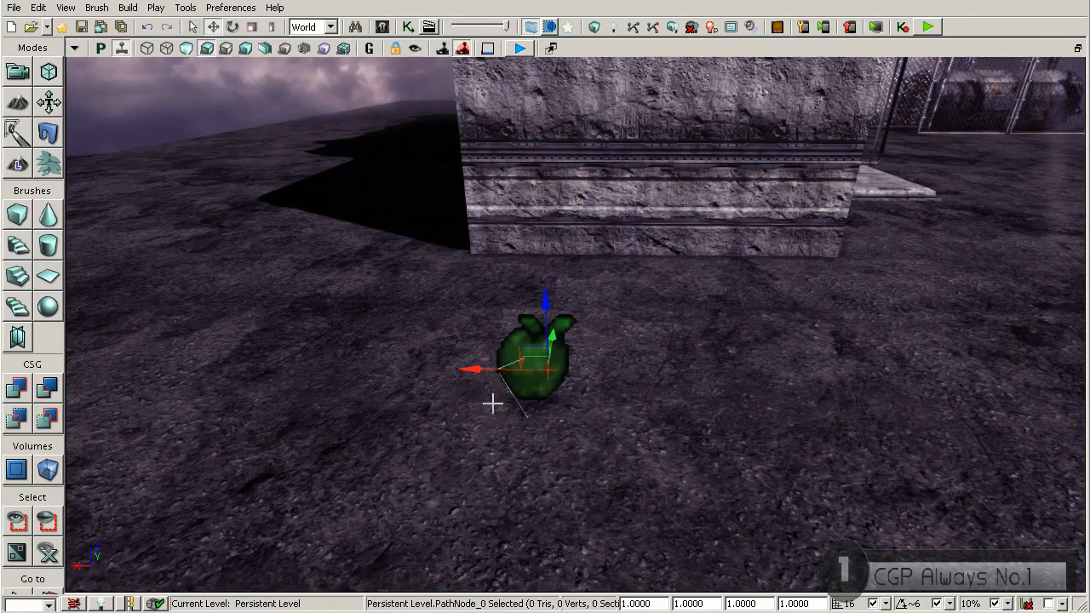
Duplicate the path node and place the copy farther along the ground past the building's end wall.
alt+drag(486, 369, 42, 349)
right_drag(193, 369, 324, 365)
drag(384, 399, 258, 453)
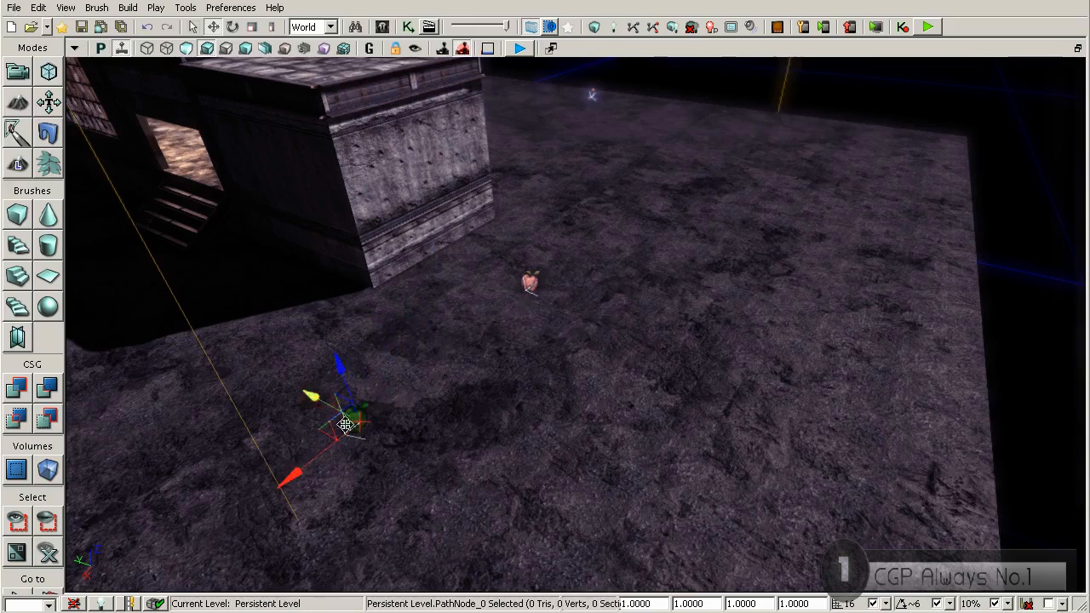
mouse_move(509, 318)
mouse_down()
mouse_move(470, 317)
mouse_move(509, 339)
mouse_move(509, 318)
mouse_up()
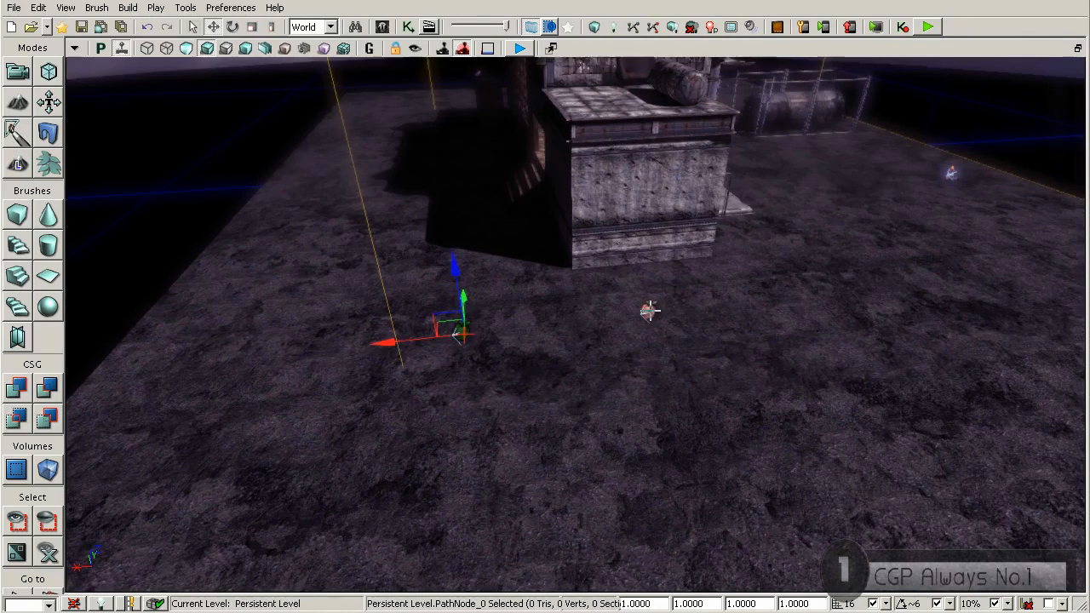
Duplicate the path nodes further, spreading the copies over the open ground around the building's end.
right_drag(457, 331, 430, 320)
shift+drag(423, 320, 209, 360)
click(448, 308)
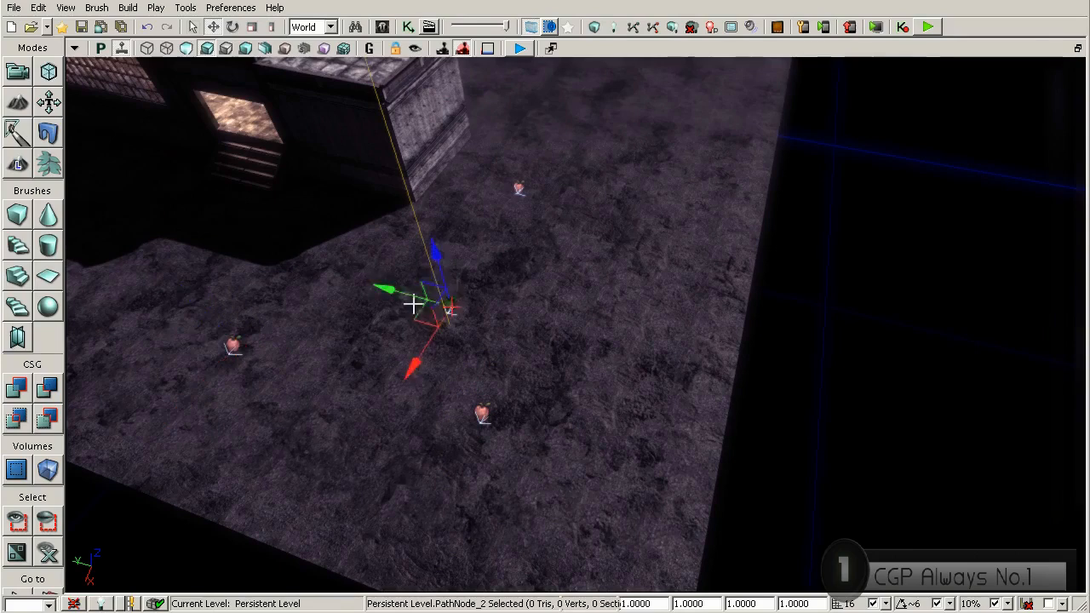
alt+drag(432, 298, 630, 145)
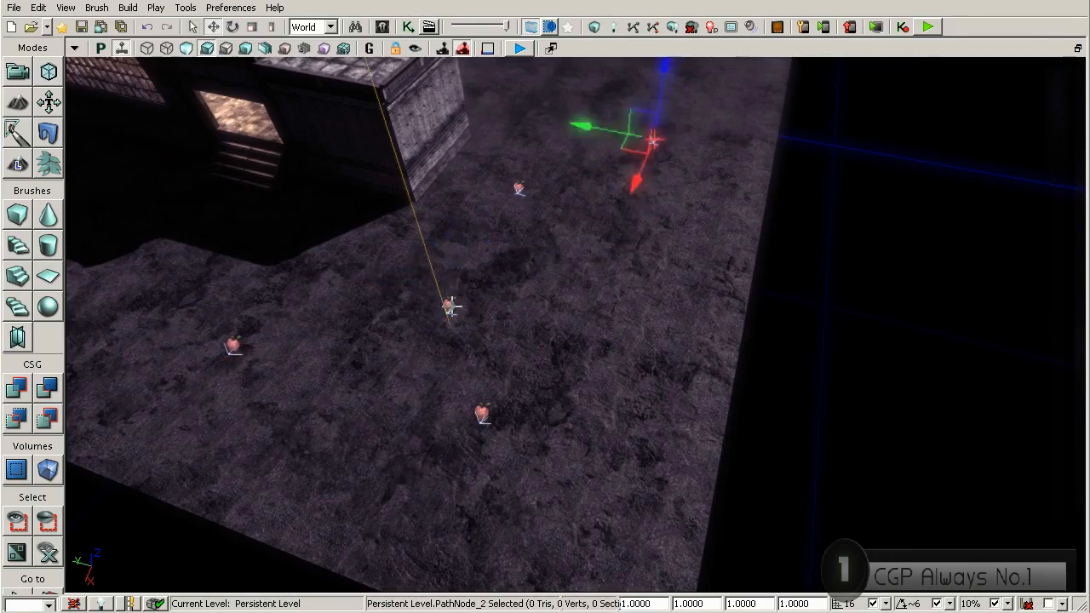
Reposition two of the path nodes on the open ground off the building's corner.
click(450, 306)
drag(417, 318, 447, 303)
click(481, 414)
drag(416, 395, 335, 360)
mouse_move(335, 360)
right_down()
mouse_move(375, 357)
mouse_move(323, 347)
right_up()
mouse_move(324, 348)
mouse_down()
mouse_move(315, 366)
mouse_move(324, 347)
mouse_up()
right_drag(324, 347, 480, 389)
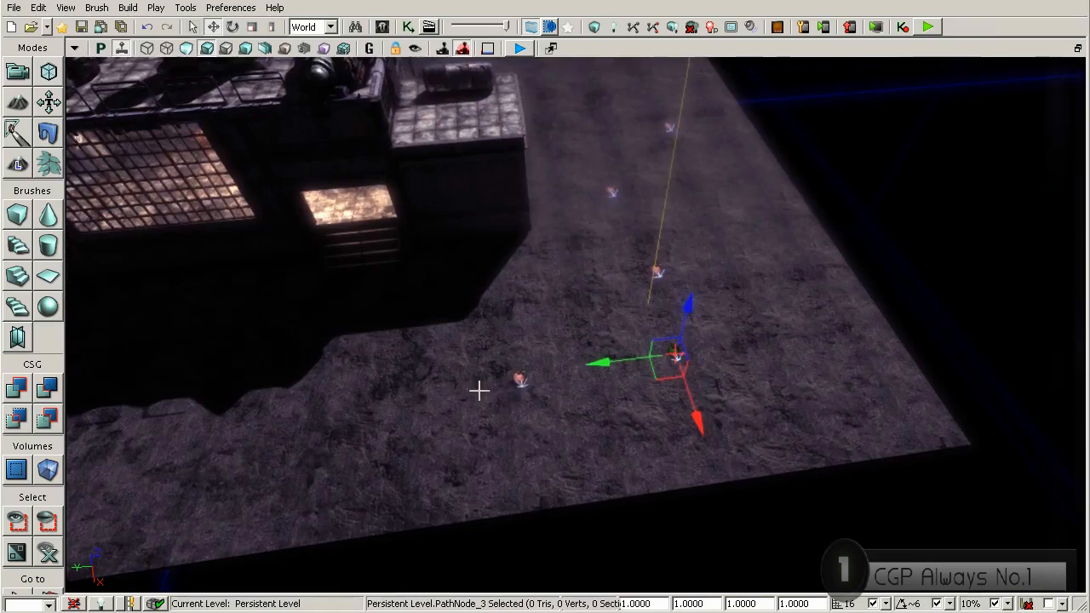
Shift the two path nodes nearest the ground's outer corner along the building's grated-window side.
click(521, 379)
drag(492, 397, 438, 414)
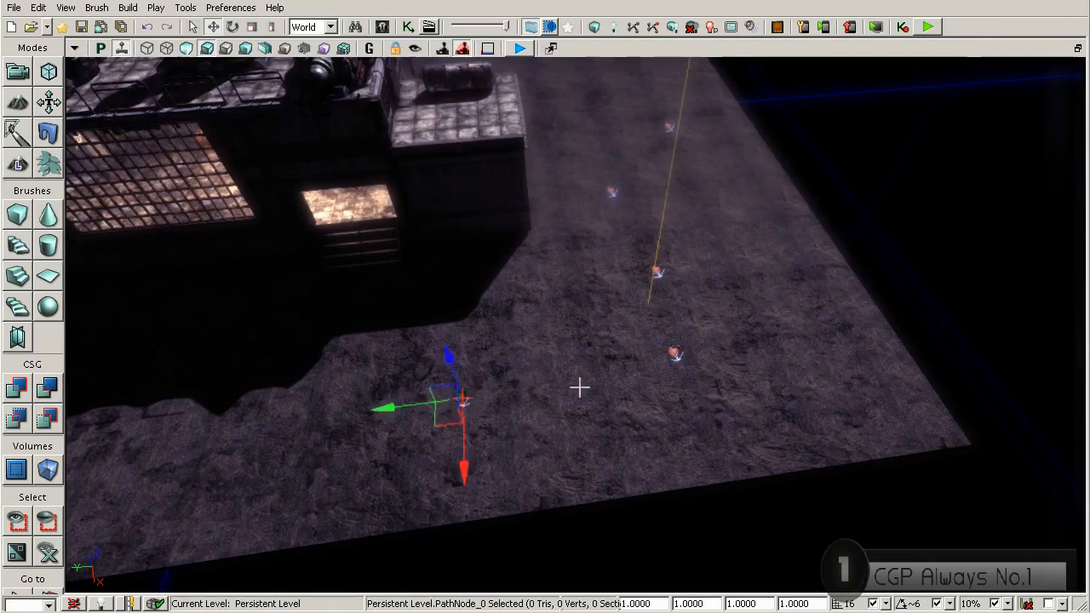
click(670, 355)
drag(664, 358, 616, 368)
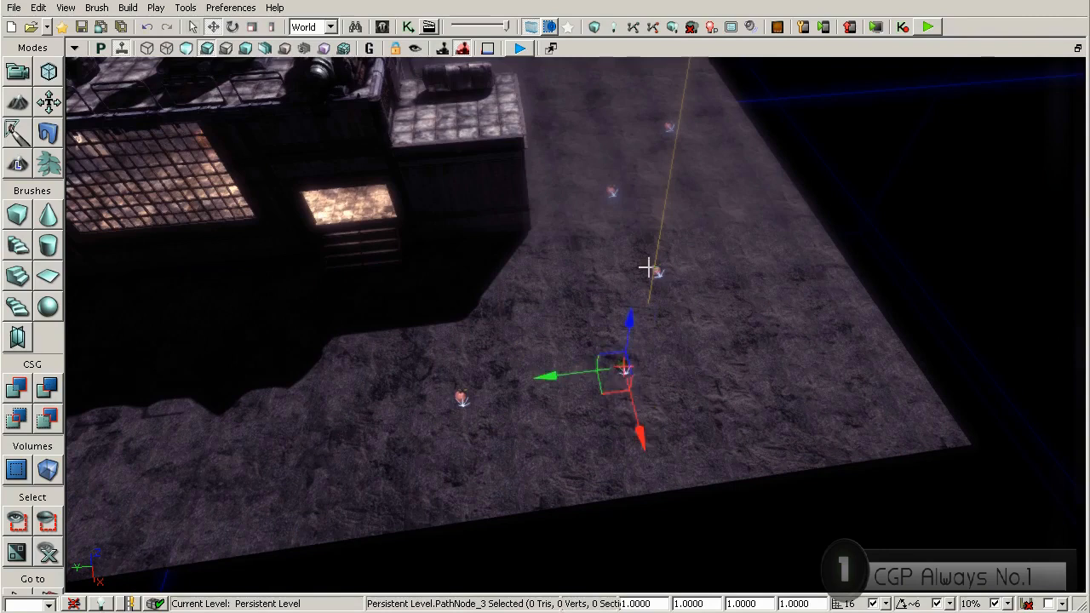
click(655, 264)
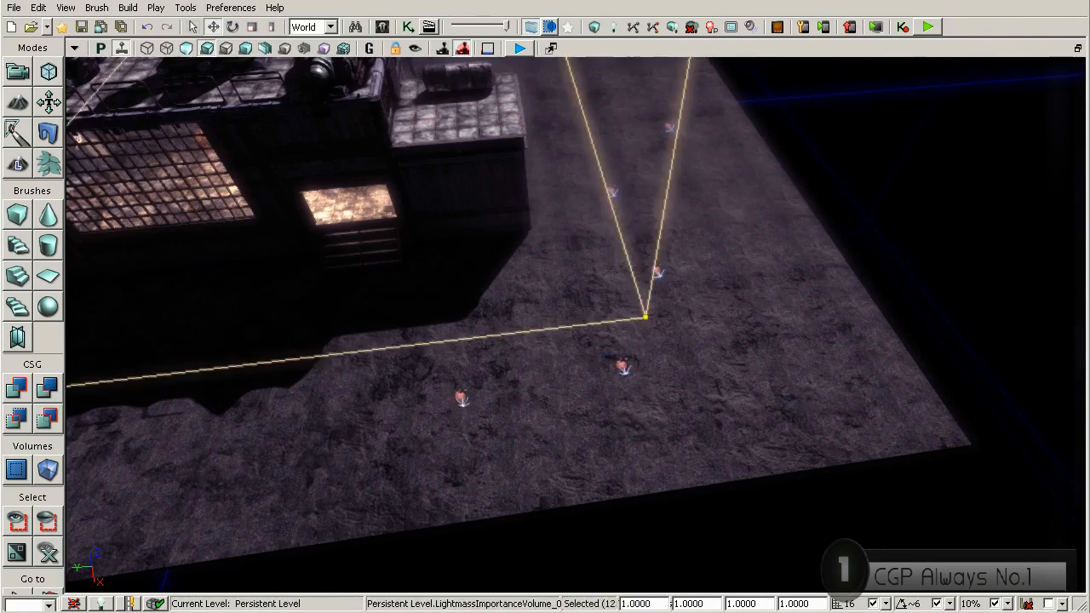
Rotate the path node on the ground in front of the lit doorway about its vertical axis.
click(460, 400)
right_drag(477, 423, 537, 421)
key(space)
key(space)
key(space)
key(space)
drag(632, 384, 707, 384)
key(space)
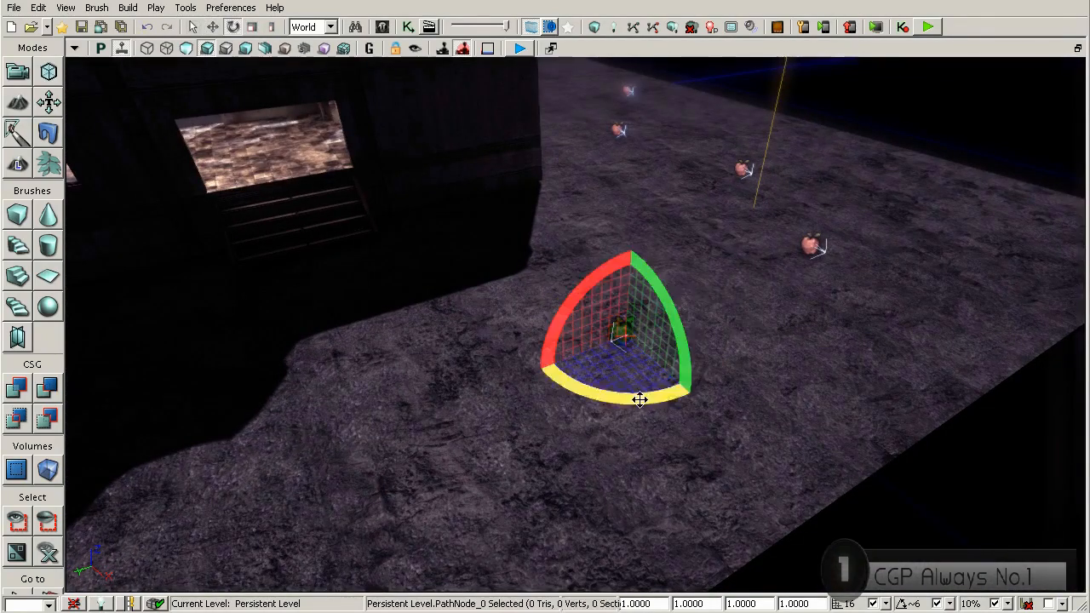
Rotate other path nodes in the row leading around the building's end.
click(813, 249)
key(space)
drag(844, 298, 854, 218)
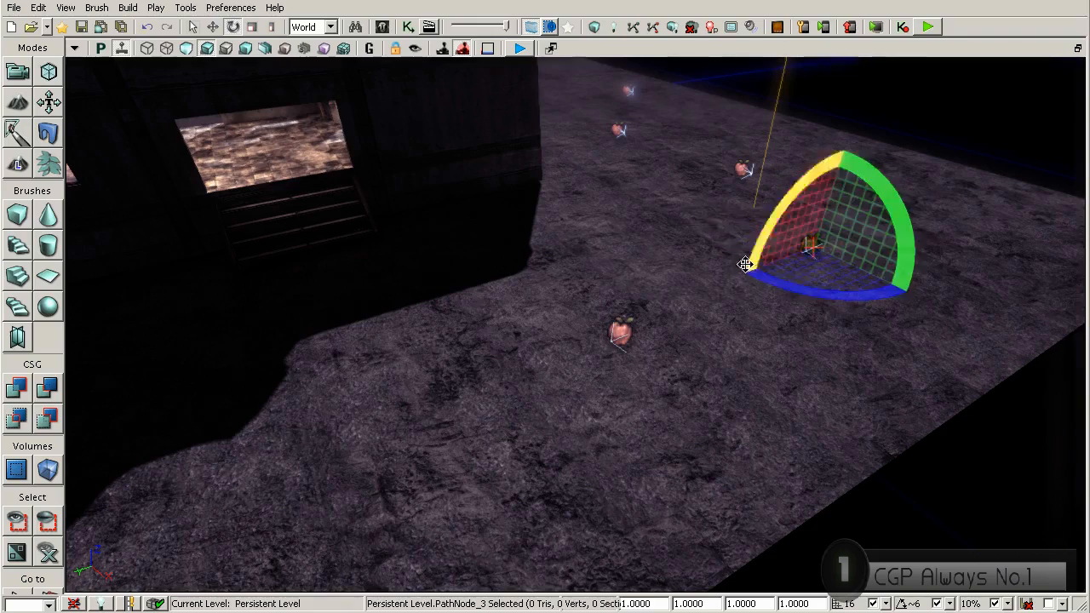
click(741, 170)
drag(762, 199, 554, 149)
click(631, 88)
drag(602, 199, 579, 175)
right_drag(579, 174, 636, 209)
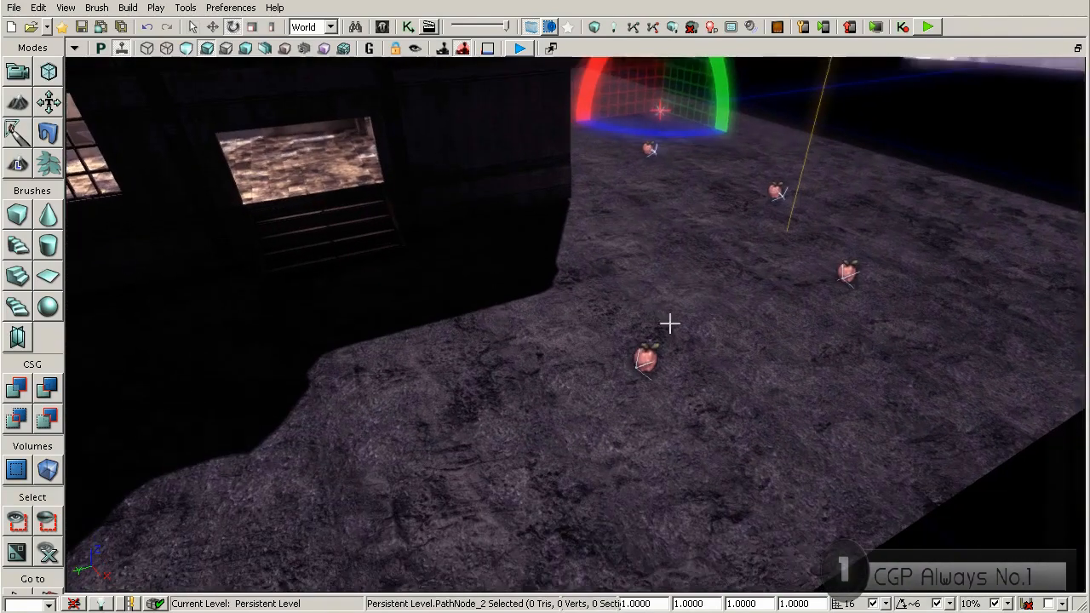
Rotate the path node in front of the doorway and duplicate it along the grated-window side.
click(647, 359)
drag(652, 360, 750, 359)
key(space)
key(space)
drag(811, 312, 653, 392)
middle_drag(653, 391, 639, 392)
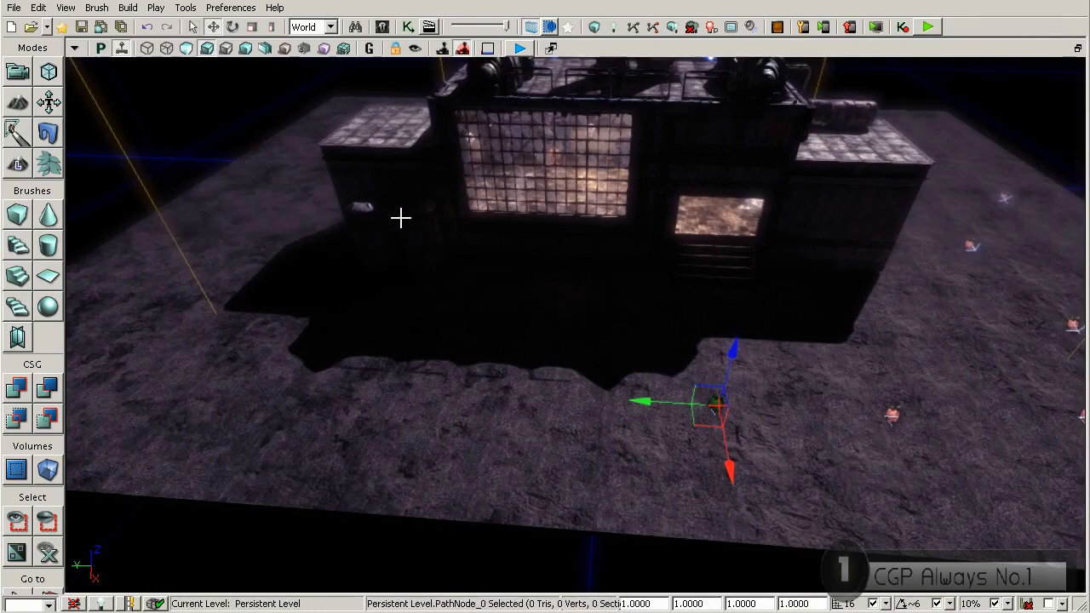
right_drag(642, 318, 674, 317)
drag(674, 303, 464, 385)
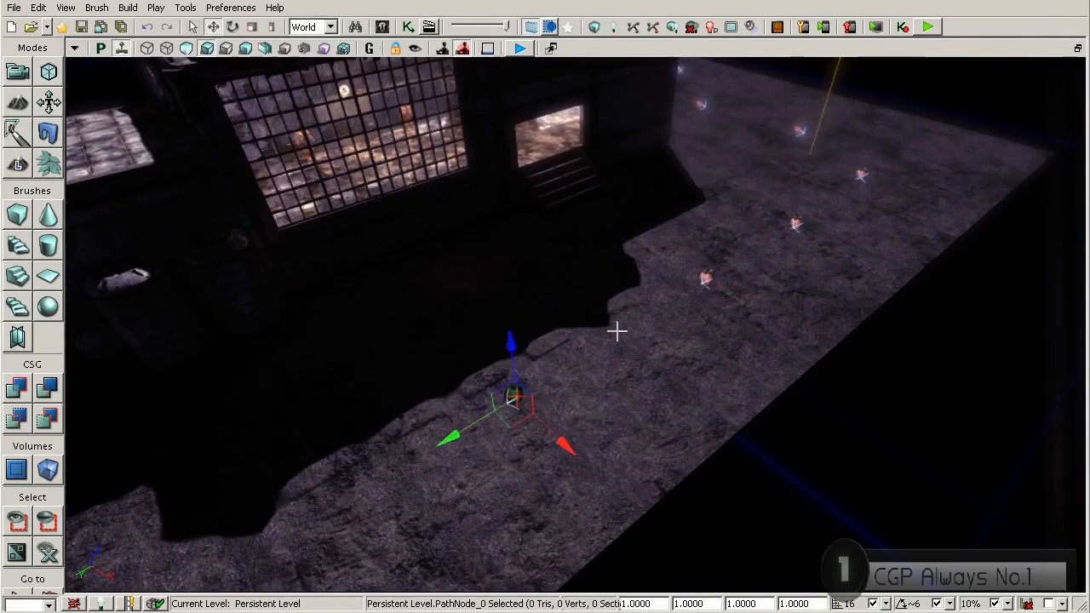
Move the two newest path nodes farther along the shadow's edge on the grated-window side.
click(708, 285)
drag(672, 316, 570, 359)
click(509, 402)
drag(508, 402, 326, 481)
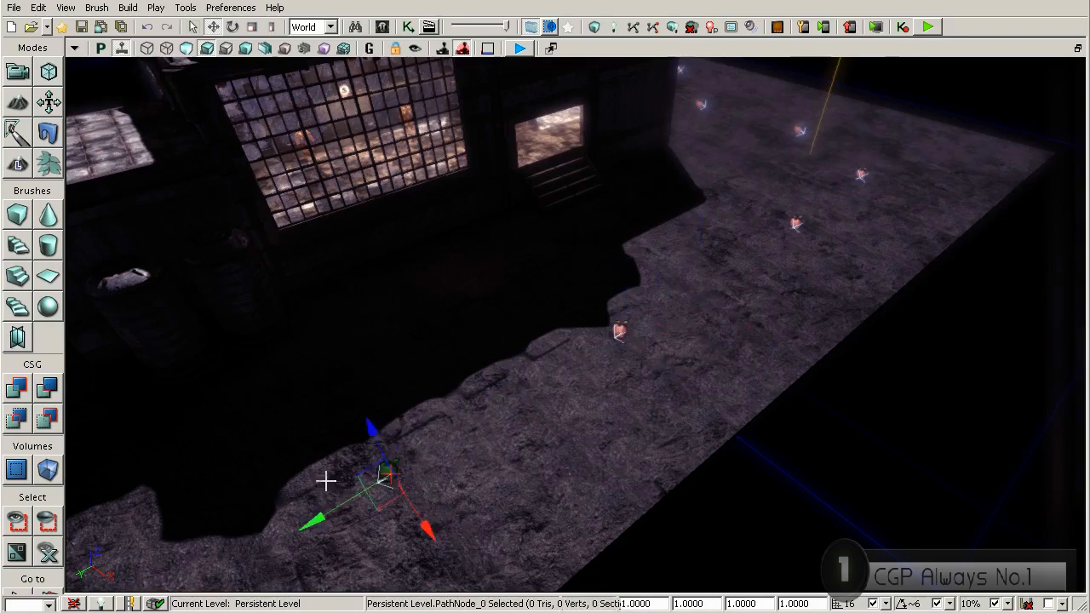
Duplicate the path node near the building's corner into the gap toward the next node and try the rotation tool on it.
click(792, 225)
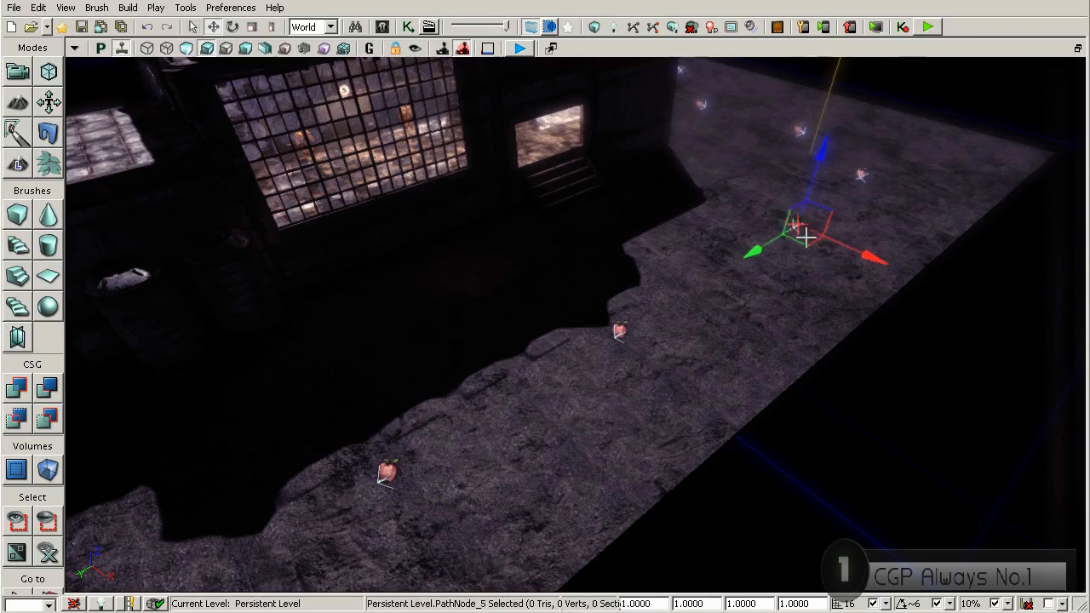
drag(807, 242, 719, 295)
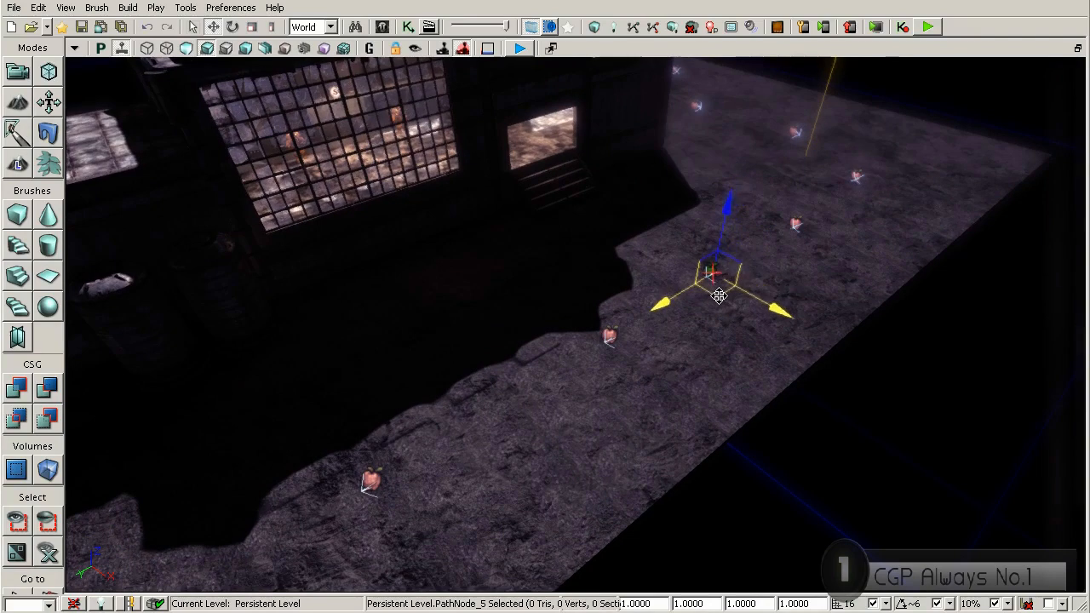
key(space)
drag(716, 300, 716, 299)
drag(723, 339, 723, 339)
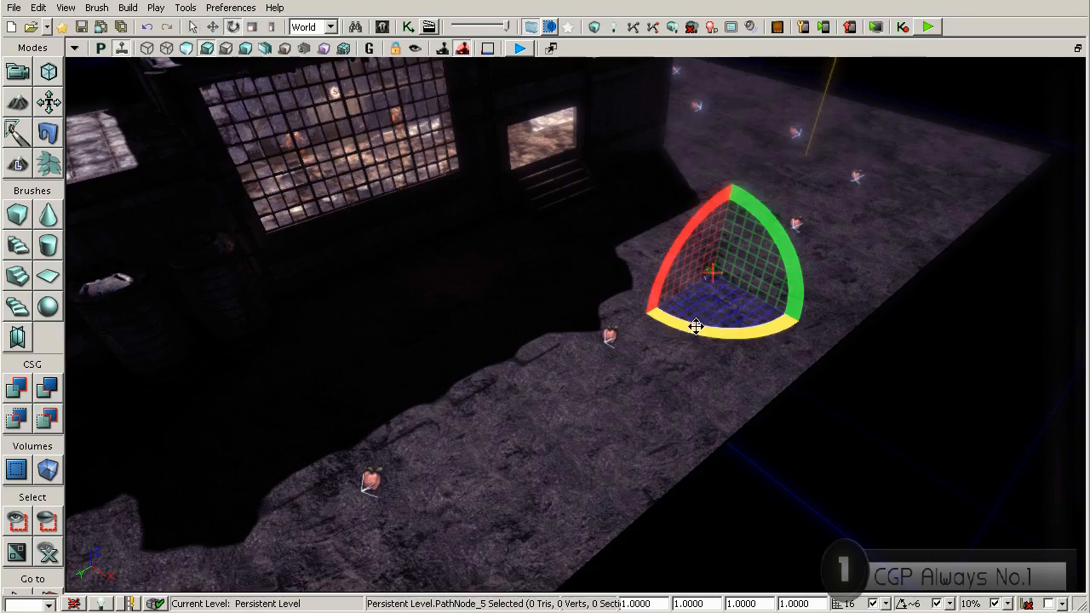
key(space)
key(space)
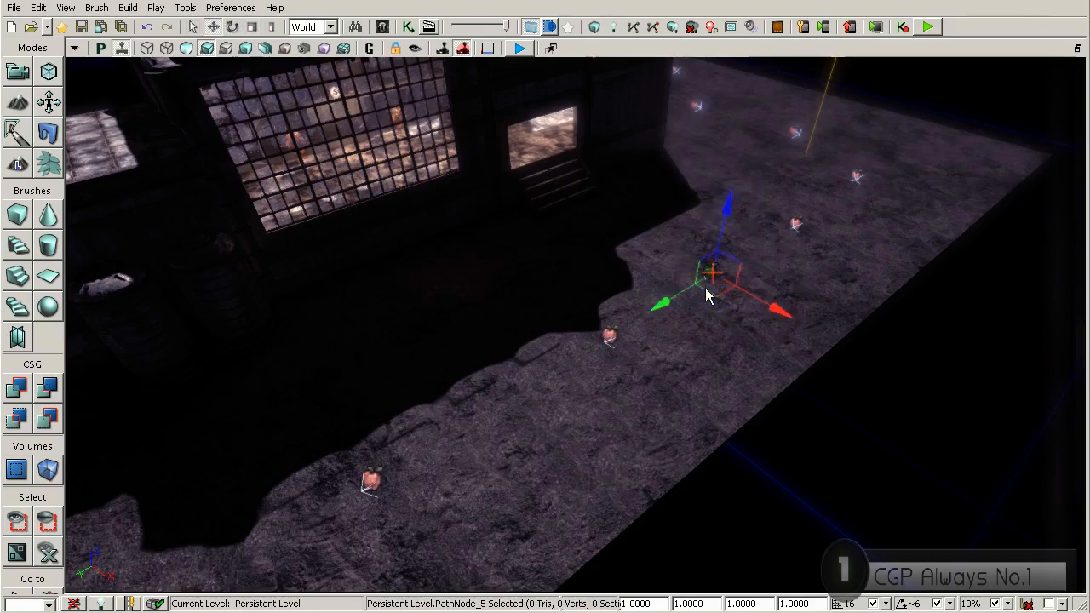
Duplicate the path node to the foot of the entrance stairs and again up into the doorway, raised to floor level.
alt+drag(715, 294, 588, 229)
right_drag(588, 229, 674, 229)
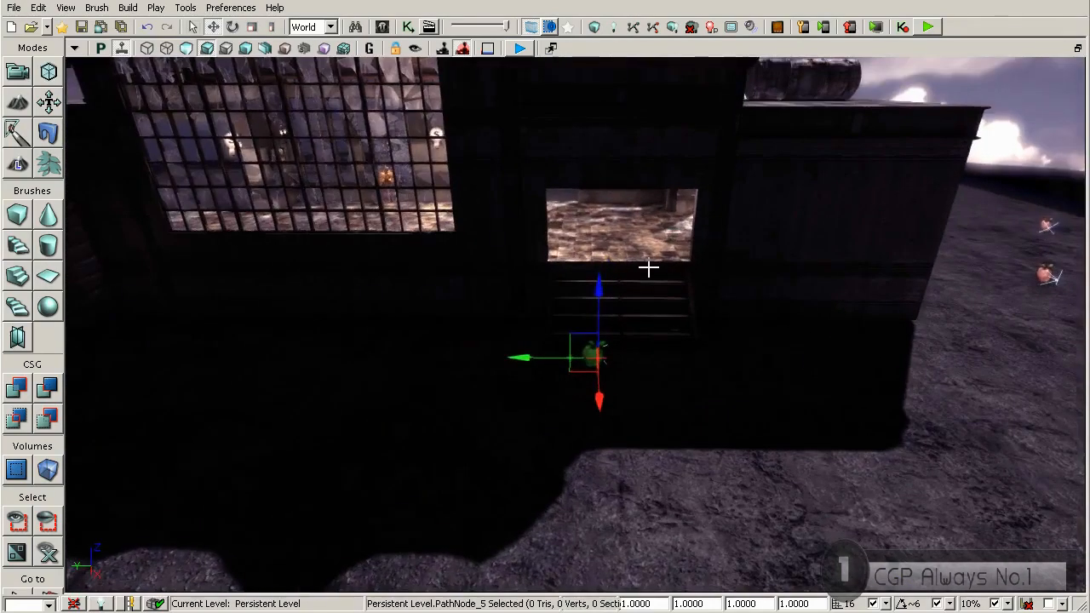
drag(603, 306, 514, 317)
drag(343, 408, 567, 319)
drag(620, 247, 622, 227)
drag(621, 277, 560, 262)
right_drag(560, 262, 537, 256)
mouse_move(532, 250)
mouse_down()
mouse_move(532, 225)
mouse_move(529, 236)
mouse_up()
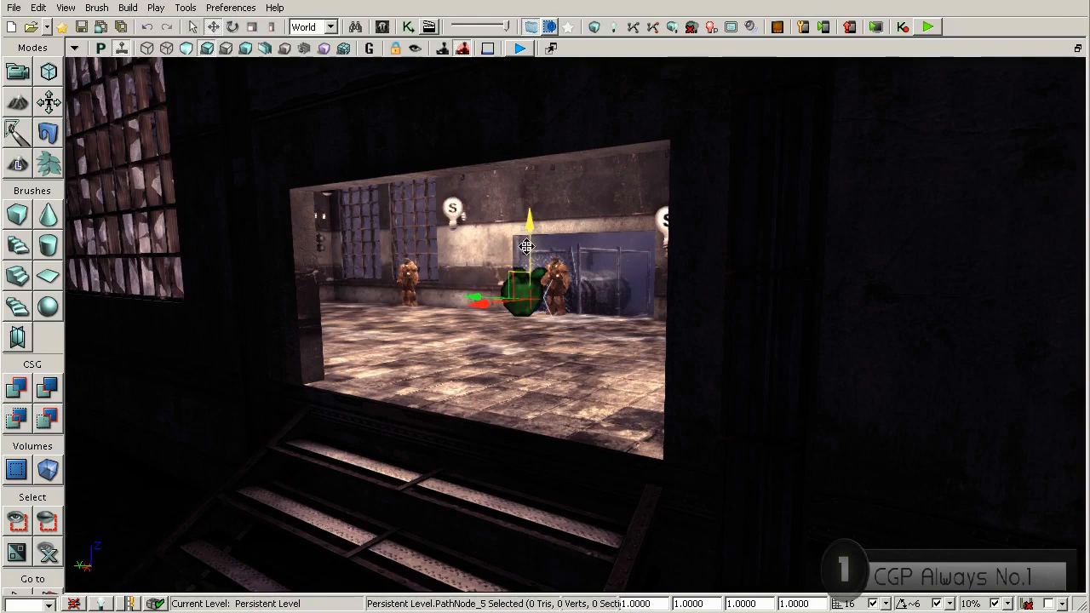
drag(501, 343, 618, 410)
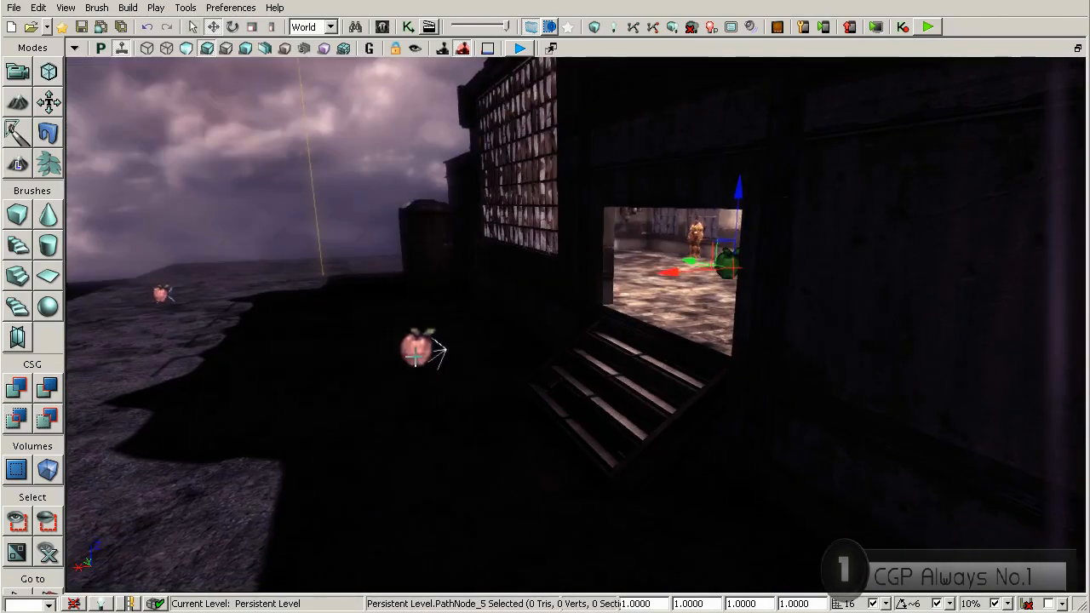
Rotate the path node at the foot of the entrance stairs.
click(416, 349)
drag(418, 303, 356, 325)
key(space)
right_drag(355, 325, 426, 311)
drag(426, 311, 536, 255)
right_drag(536, 255, 503, 374)
drag(502, 375, 403, 307)
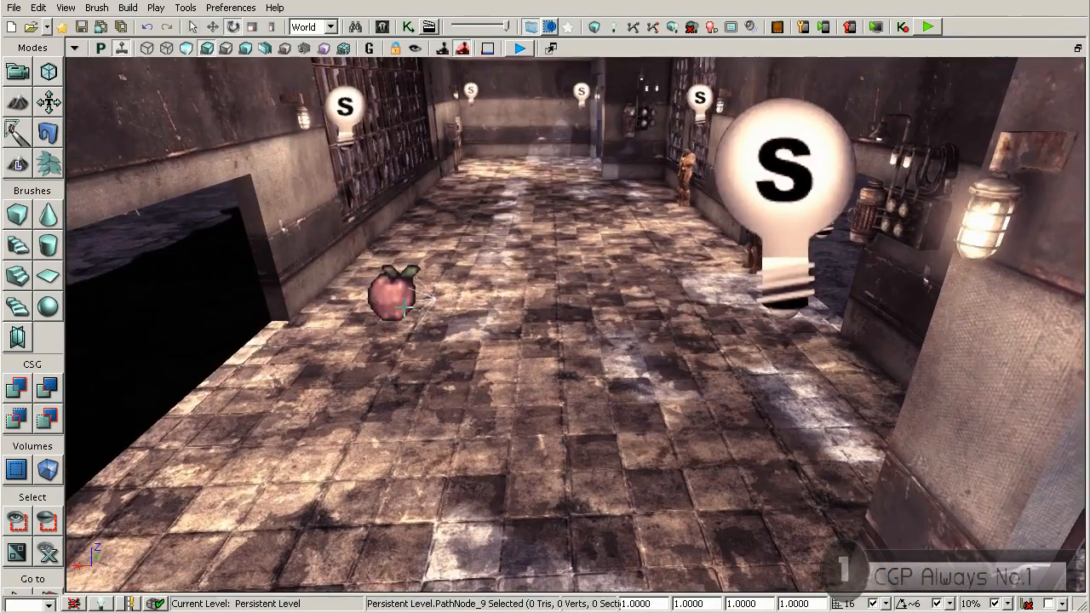
Adjust the doorway path node's position and duplicate it across the tiled floor inside the building.
click(399, 298)
key(w)
right_drag(402, 291, 409, 367)
scroll(409, 367, down, 3)
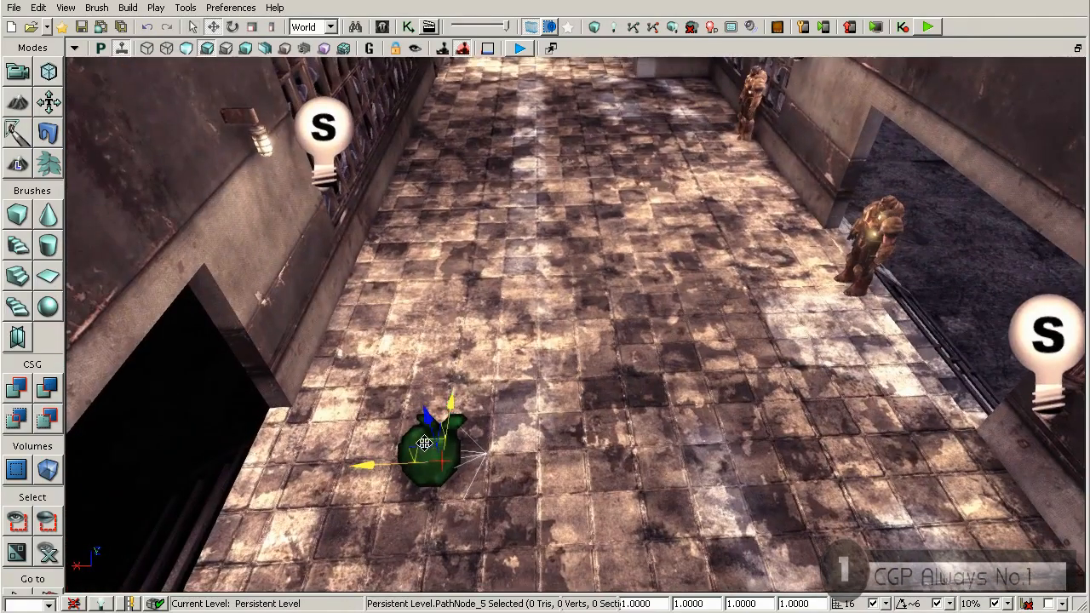
drag(569, 206, 580, 189)
right_drag(586, 209, 528, 153)
right_drag(596, 328, 562, 485)
alt+drag(556, 513, 826, 195)
right_drag(826, 195, 886, 166)
right_drag(575, 325, 490, 387)
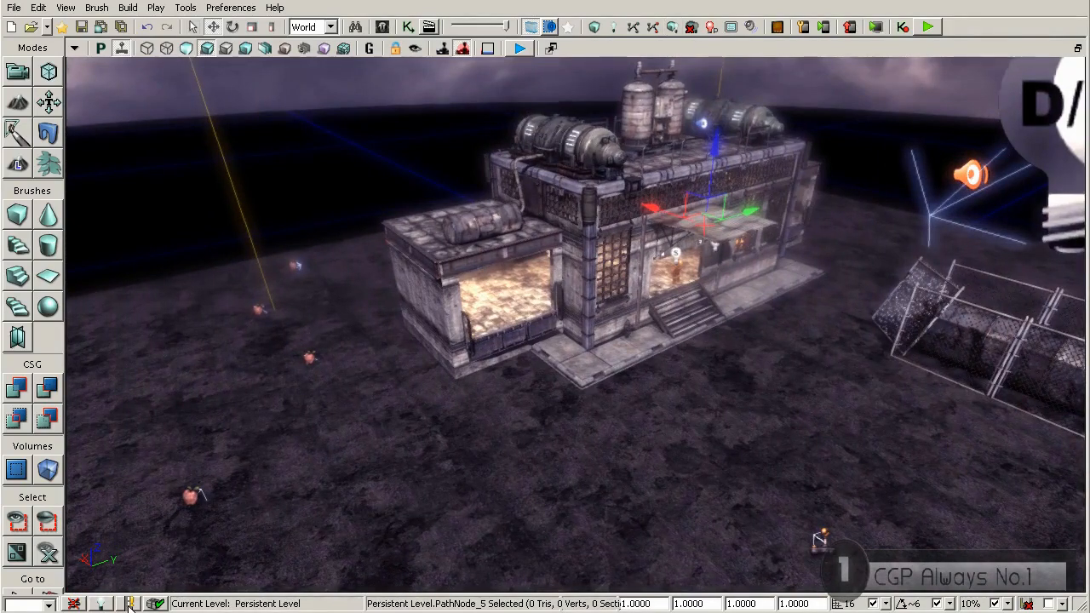
Build the level with its new path nodes and start playing it in the viewport.
click(672, 28)
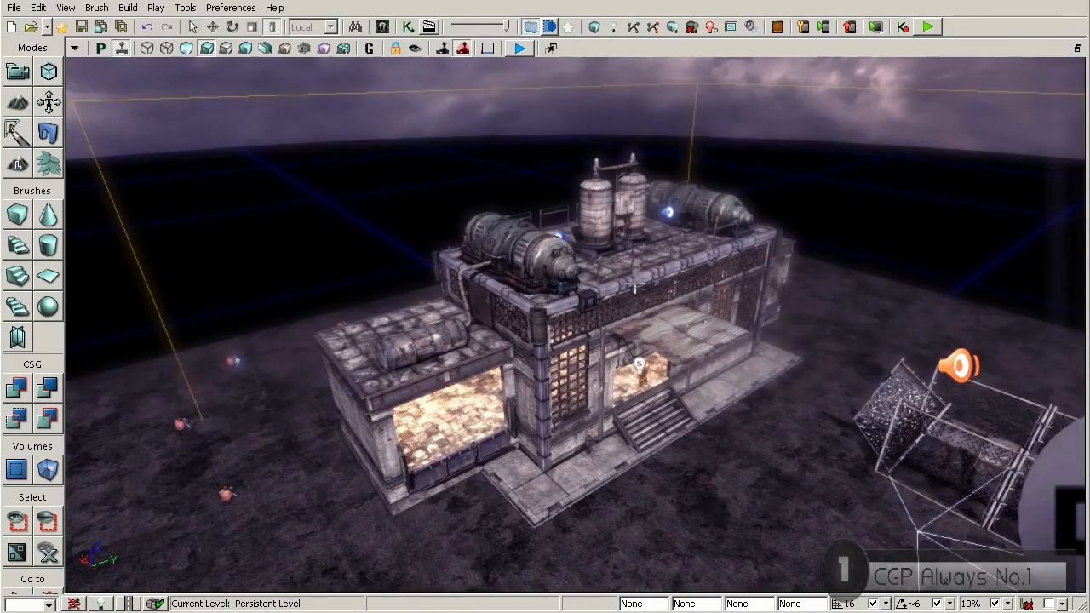
click(520, 50)
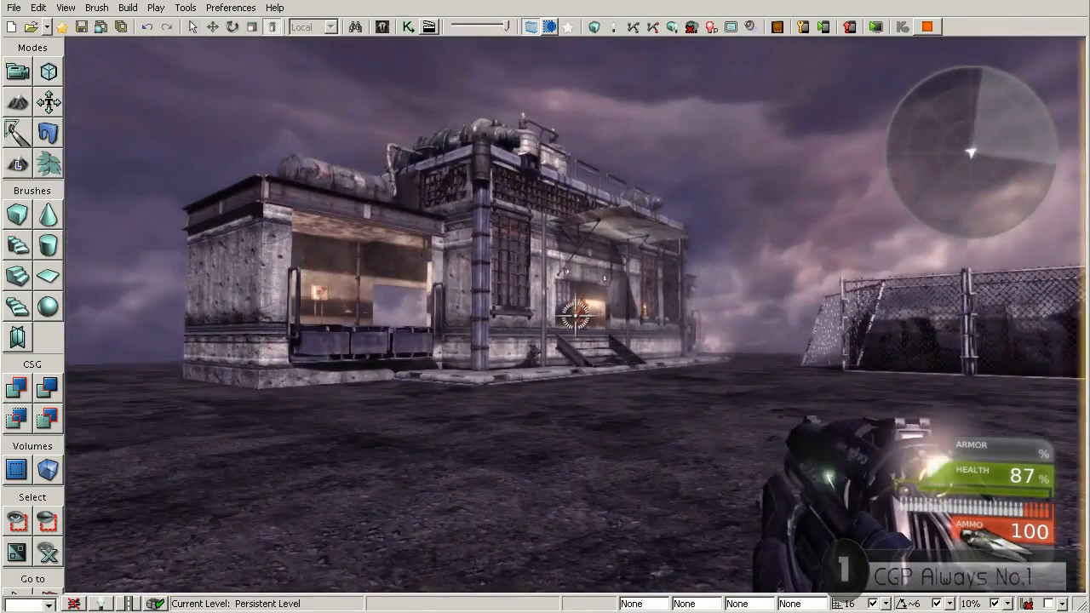
Add five bots to the running game with the console command addbots 5.
key(grave)
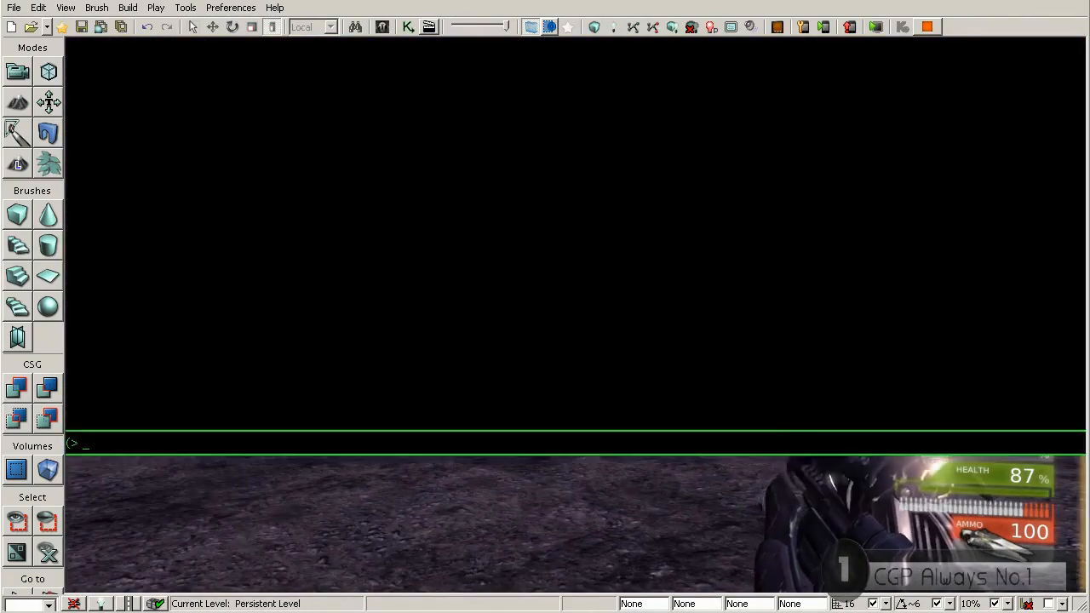
text(admin)
key(BackSpace)
key(BackSpace)
key(BackSpace)
text(dBots)
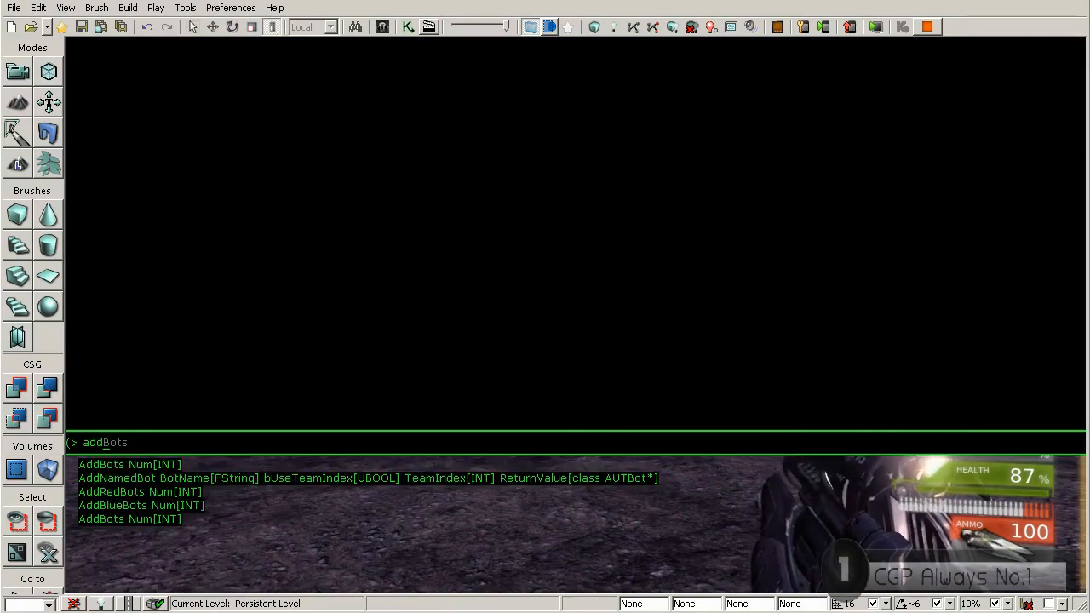
key(BackSpace)
key(BackSpace)
key(BackSpace)
key(BackSpace)
text(bots)
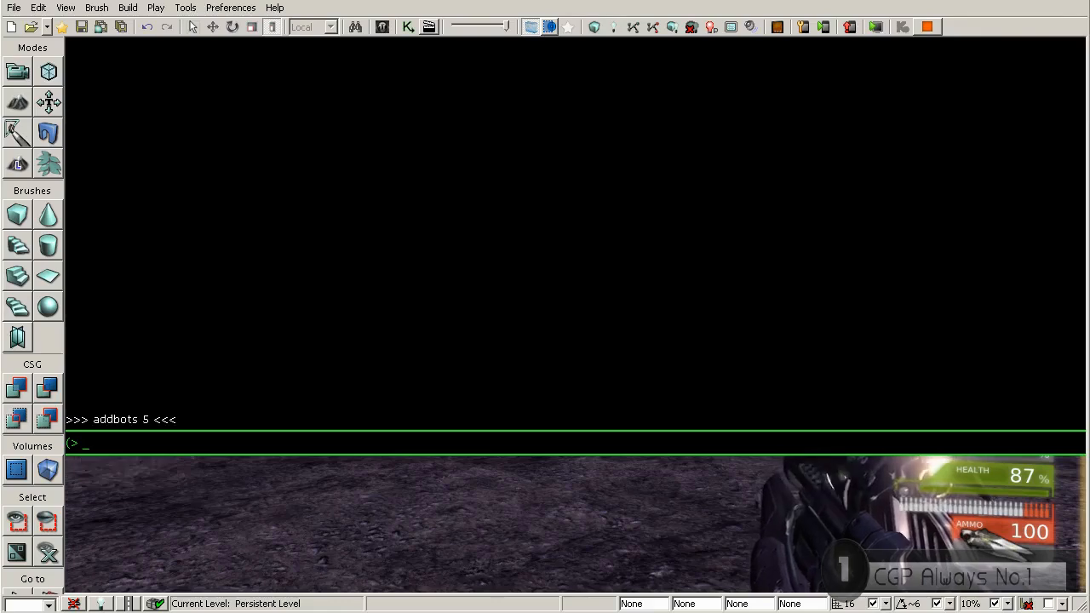
key(grave)
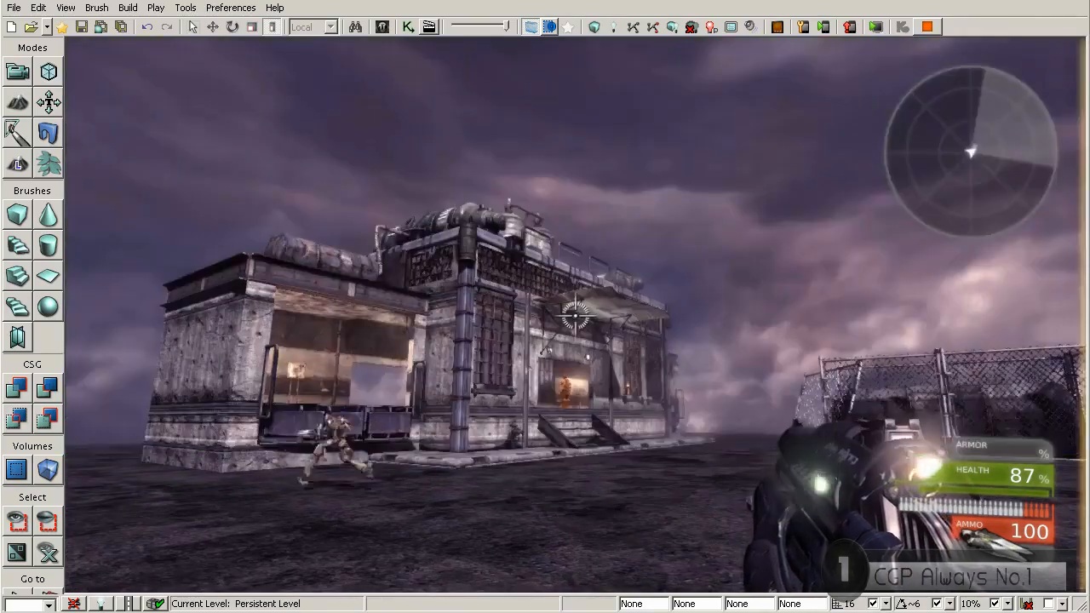
Walk around the outside of the building and examine how the bots follow the path nodes.
key(w)
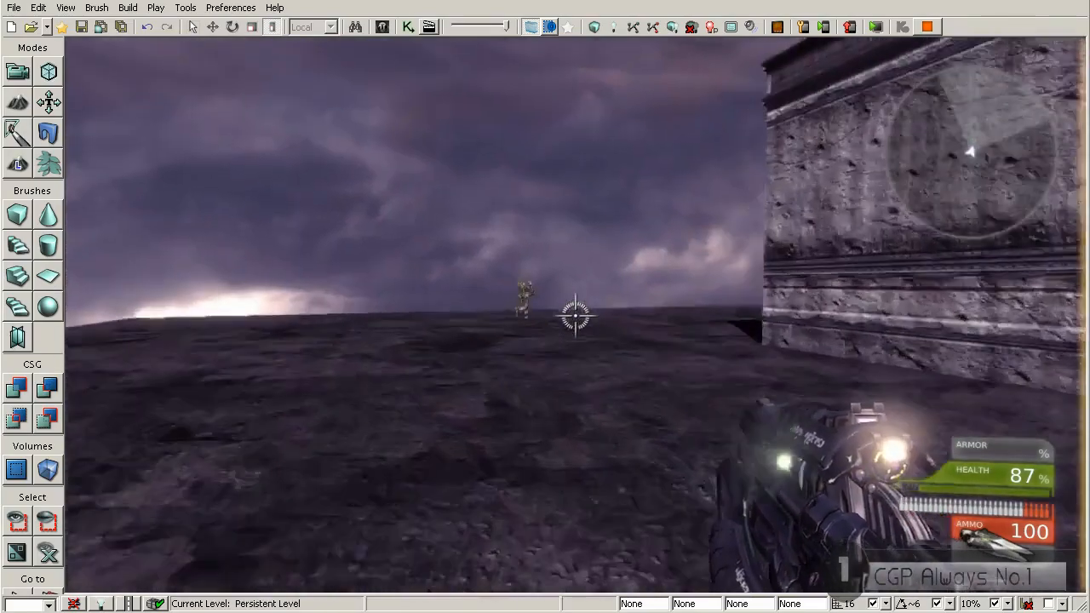
key(w)
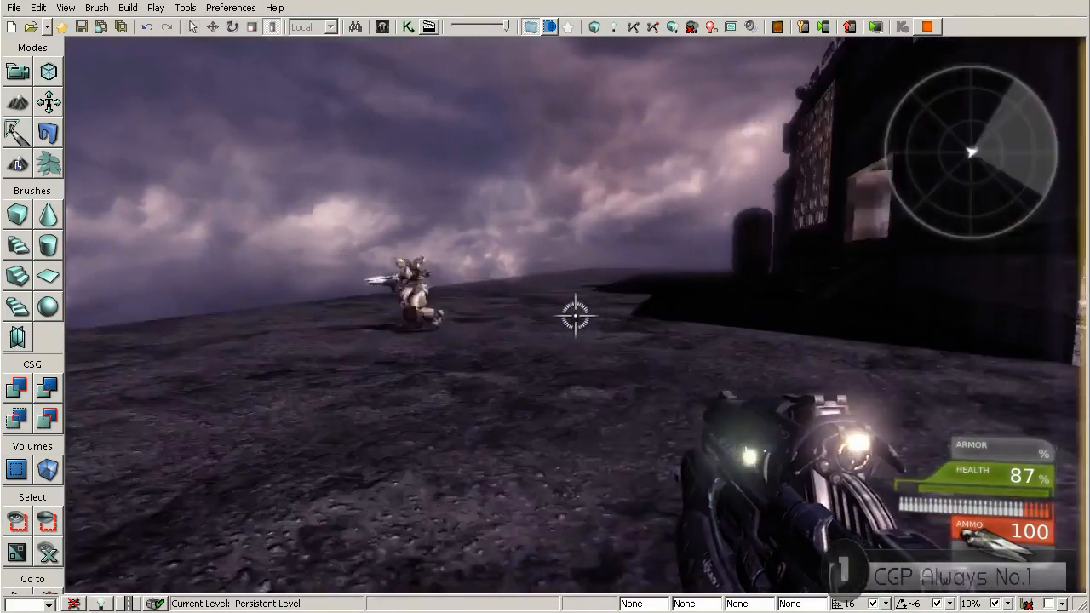
key(s)
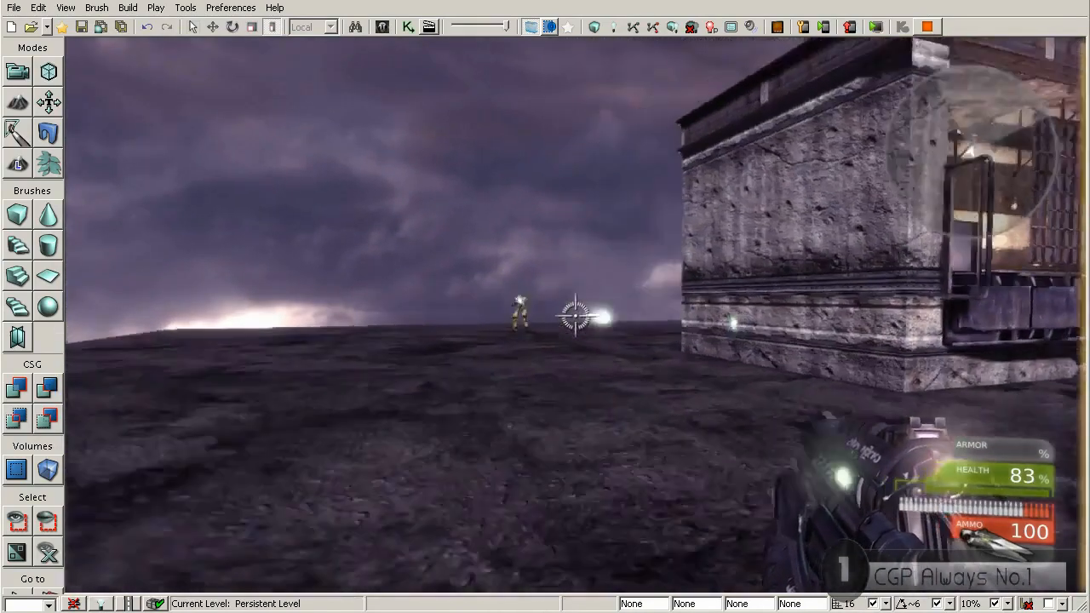
key(d)
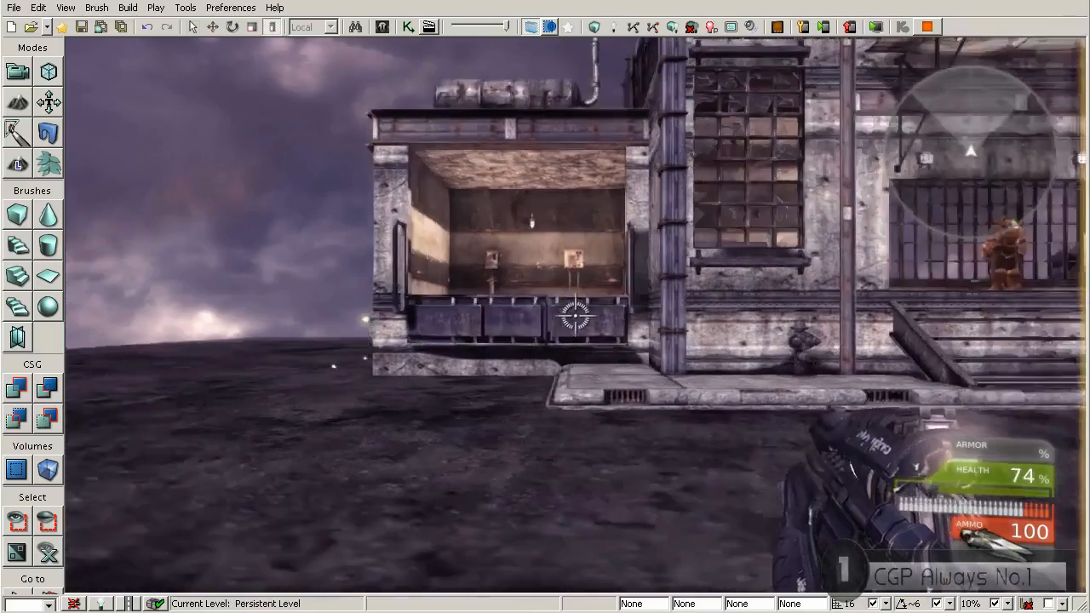
key(d)
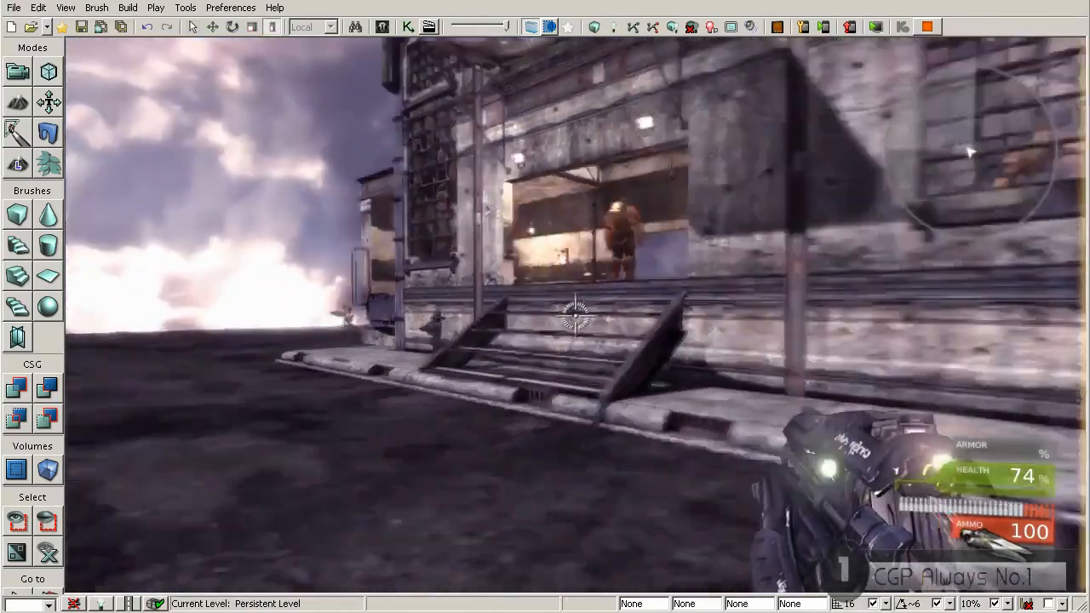
key(d)
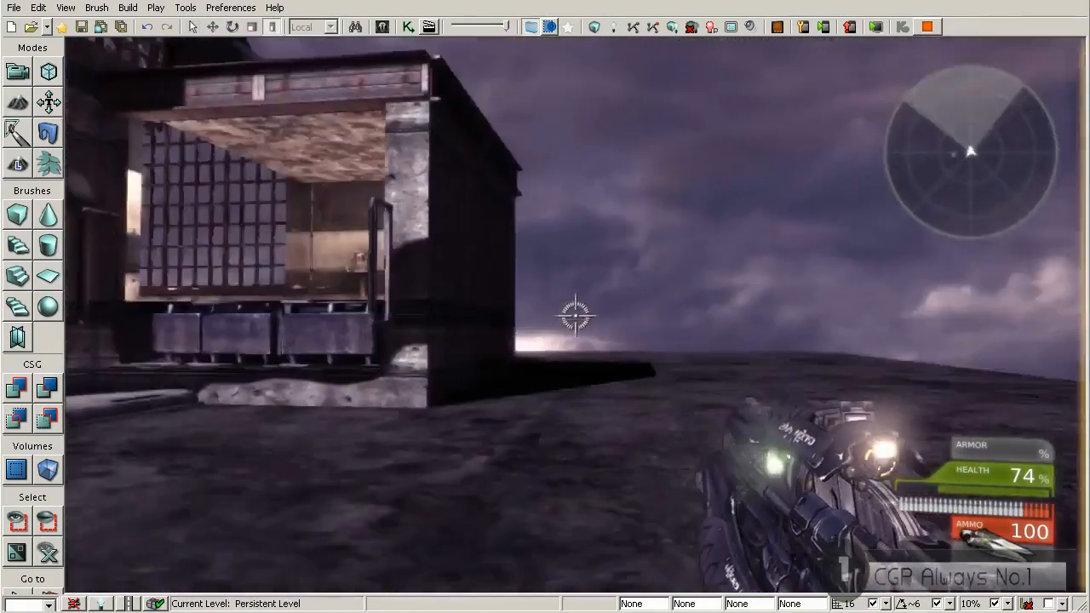
key(w)
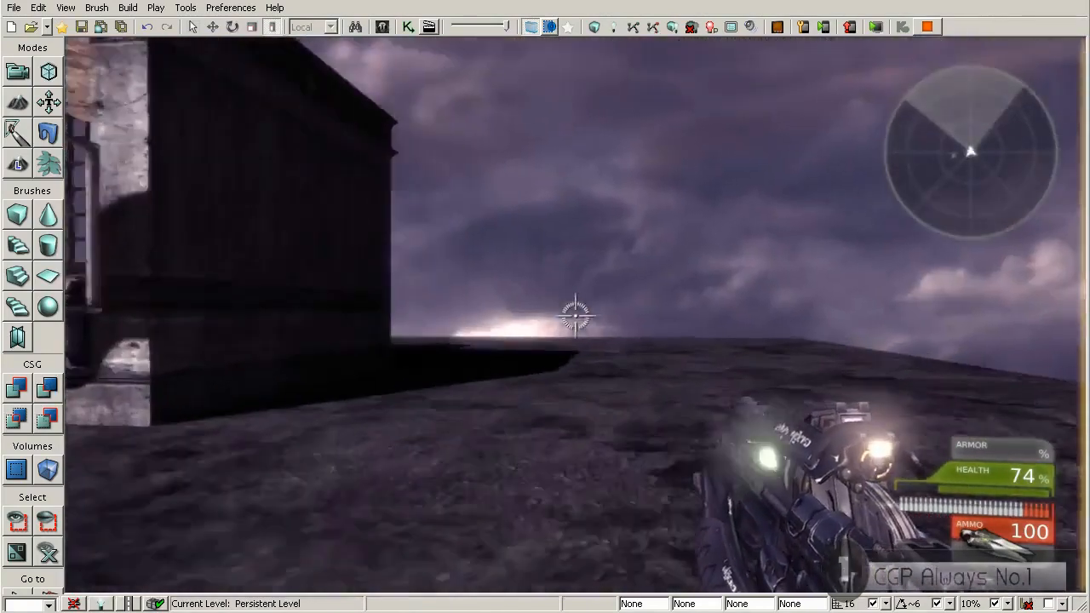
Enter the building and check how the bots move through the interior and its doorways.
key(w)
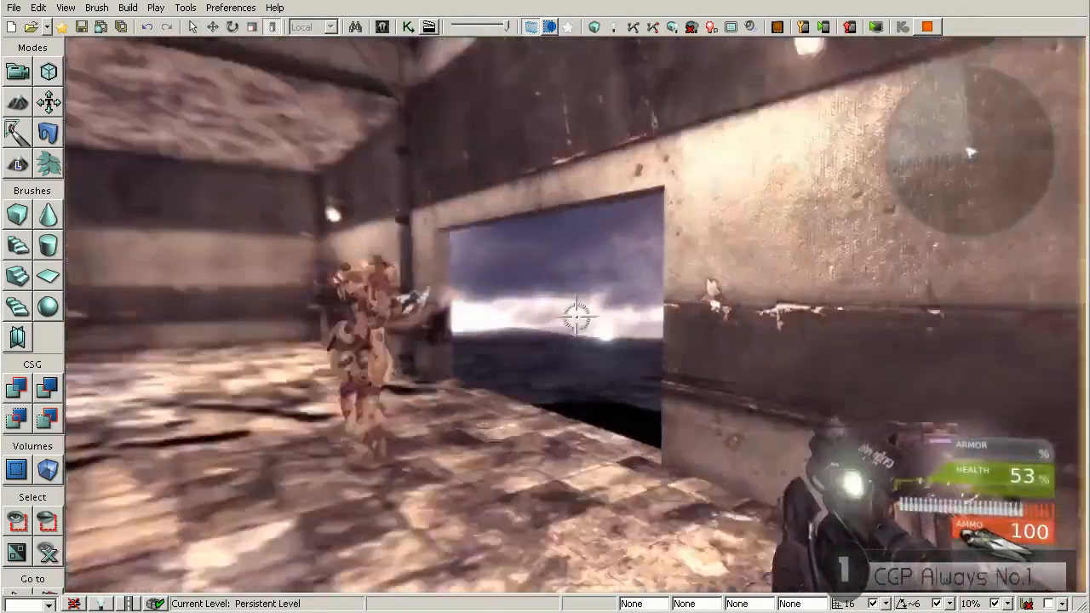
key(s)
click(576, 316)
click(576, 317)
key(w)
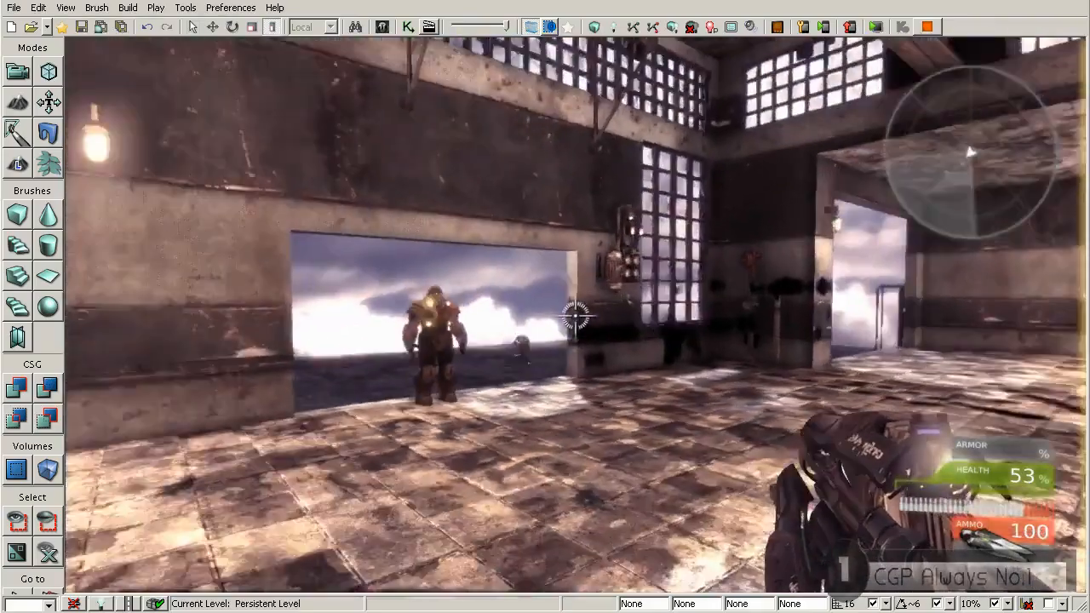
Move through the building's interior and fire at the bots to check how they react.
key(w)
key(w)
key(s)
key(w)
key(w)
click(576, 316)
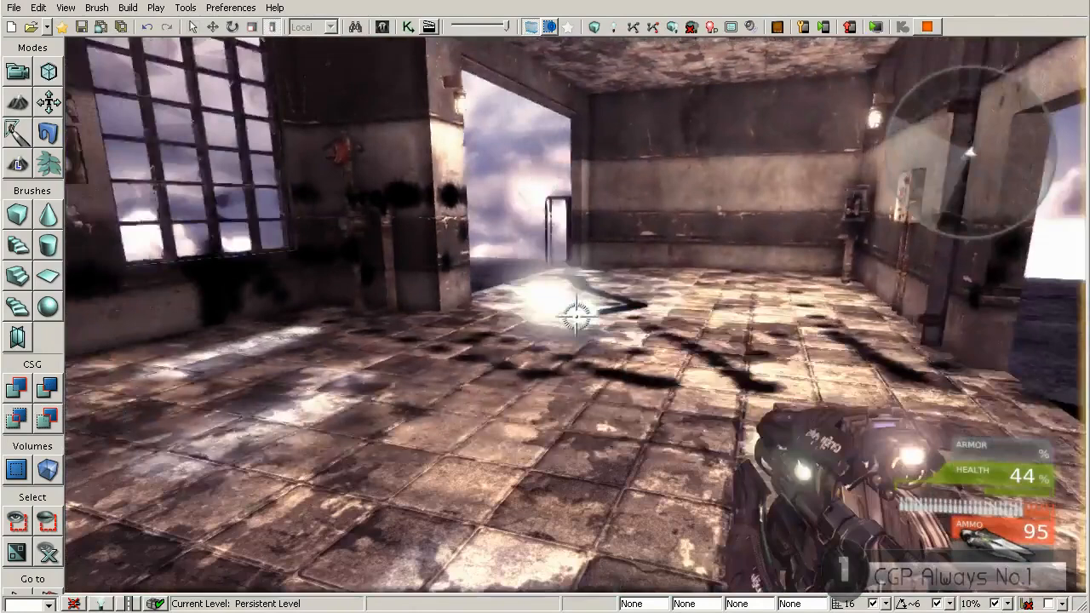
End the running play session with the console command exit.
key(grave)
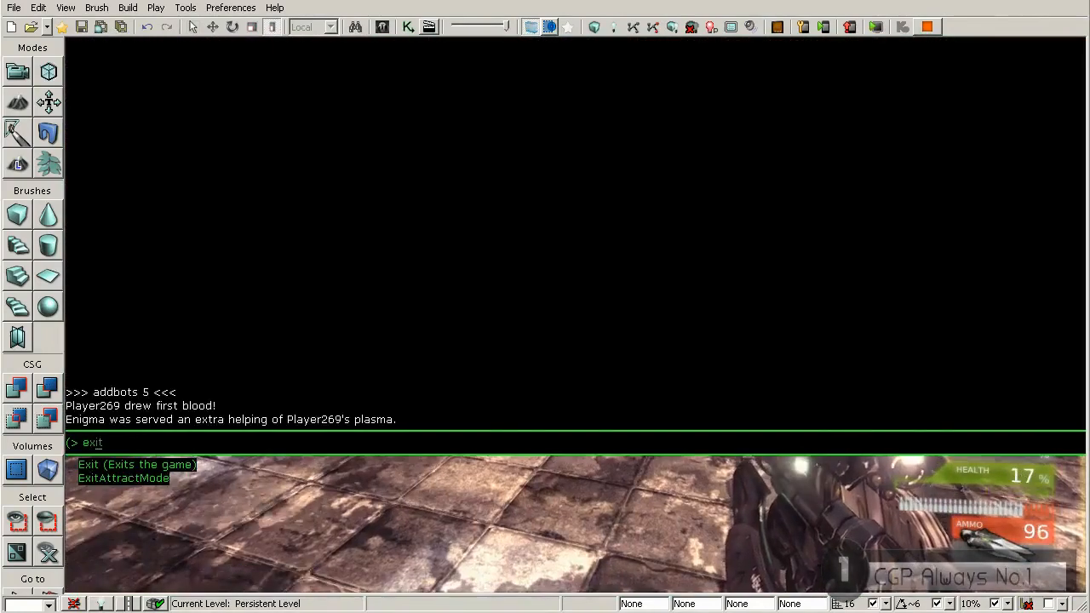
text(exit)
key(Return)
Find the weapon pickup classes under the Pickups category of the placeable actor classes.
right_drag(244, 300, 357, 309)
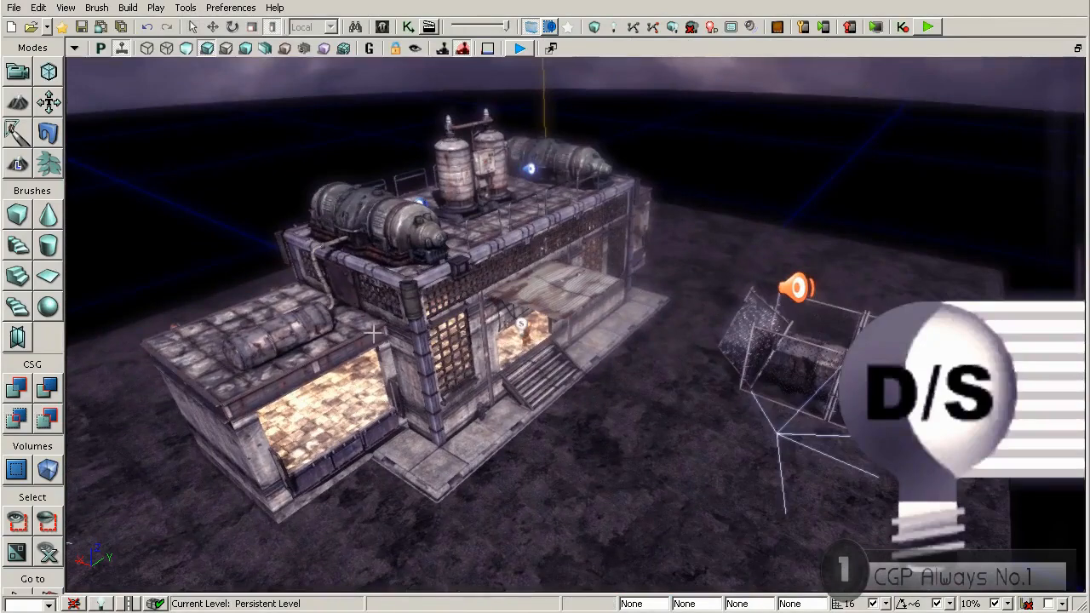
right_drag(367, 312, 442, 391)
right_drag(476, 494, 452, 423)
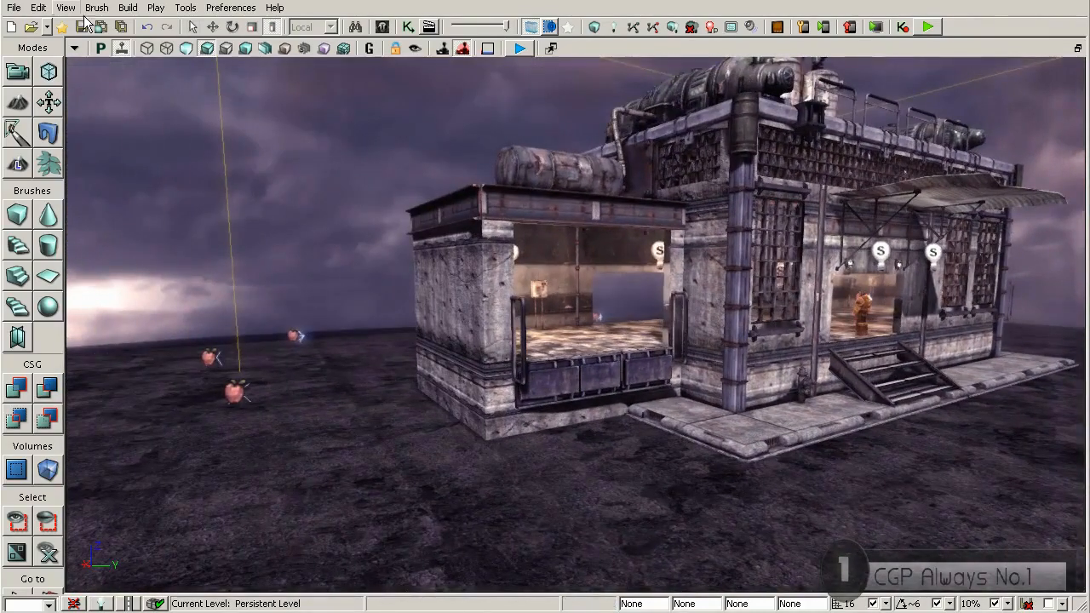
click(381, 27)
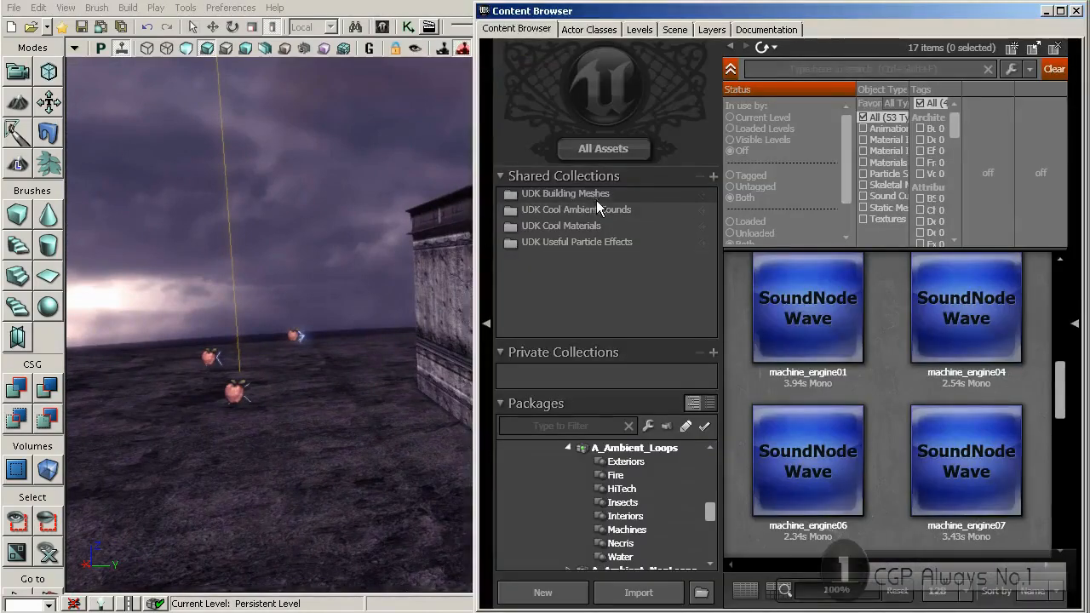
click(568, 447)
scroll(558, 486, up, 2)
click(553, 501)
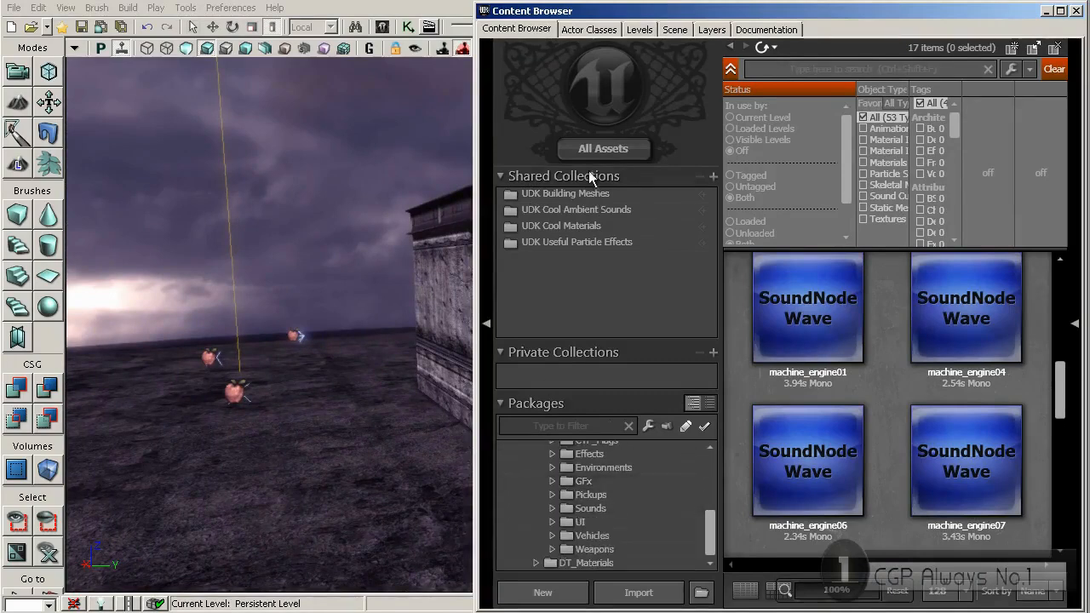
click(590, 30)
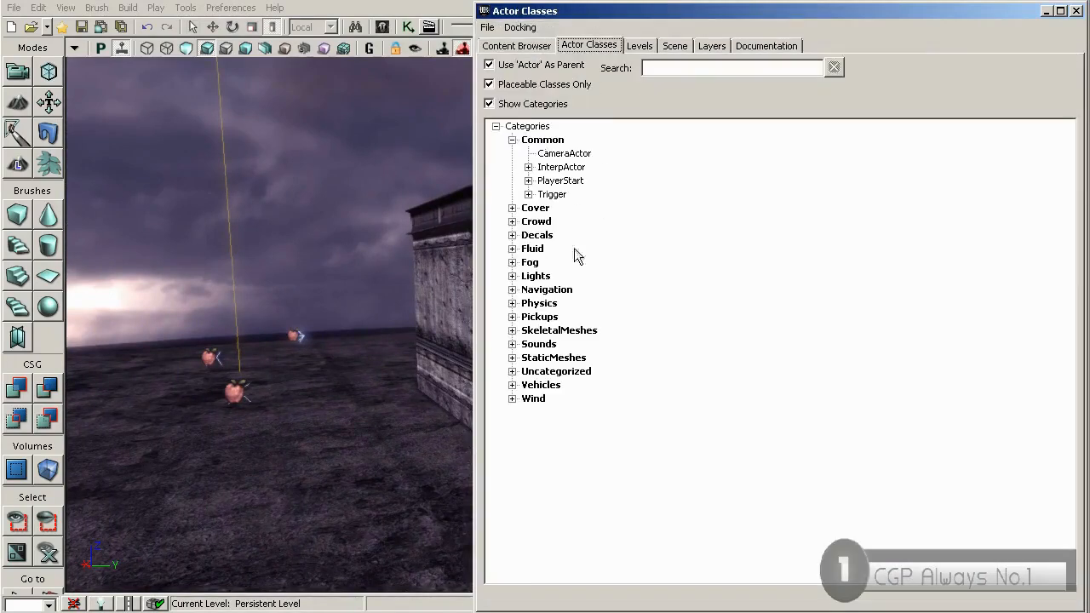
click(512, 317)
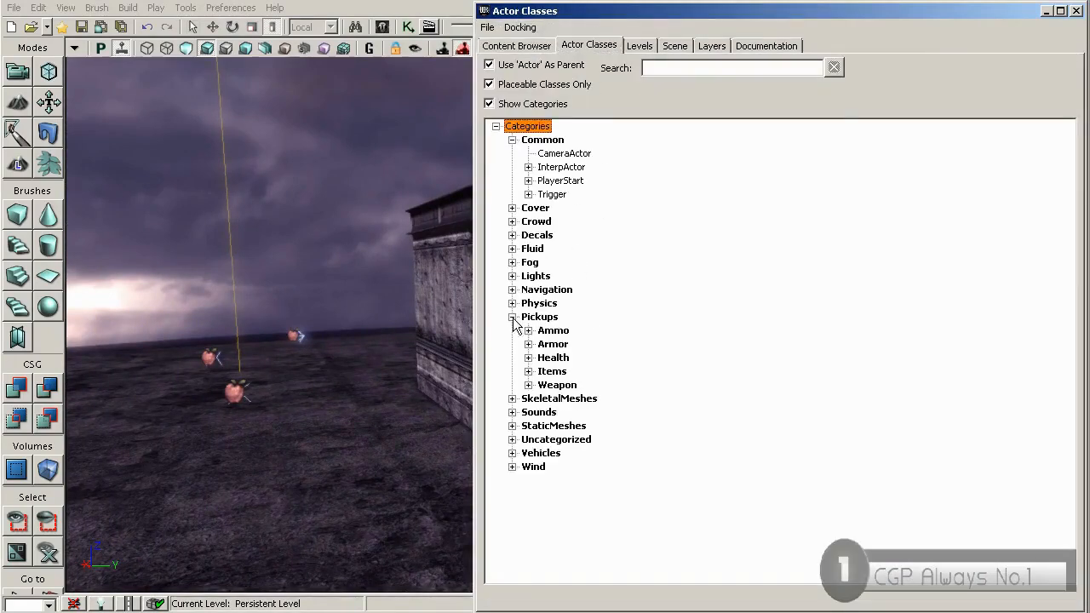
click(528, 384)
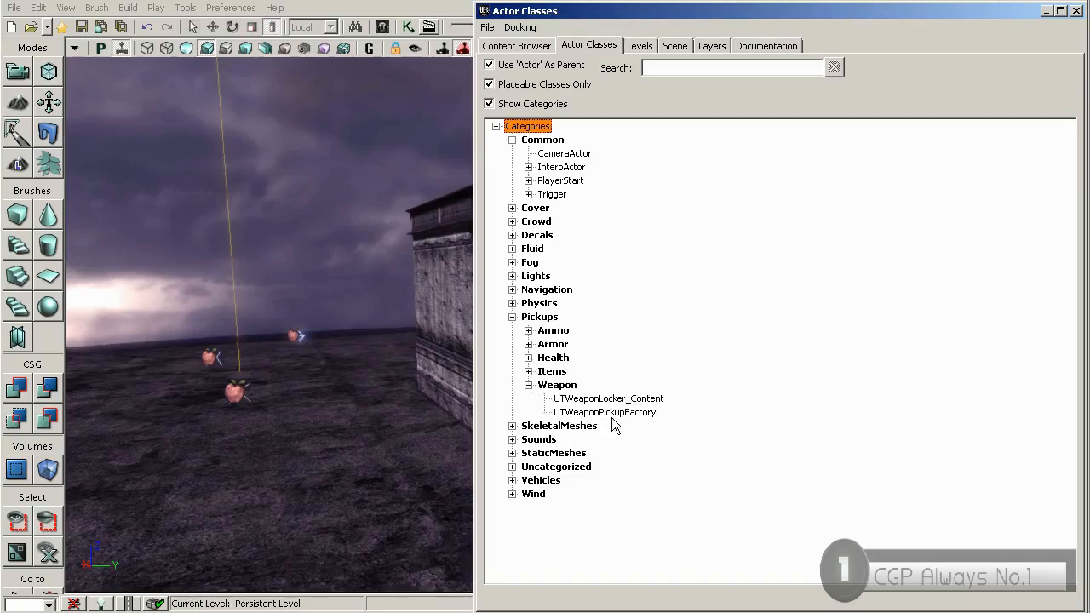
Place a UTWeaponPickupFactory on the ground in front of the building's low open bay.
drag(403, 407, 464, 407)
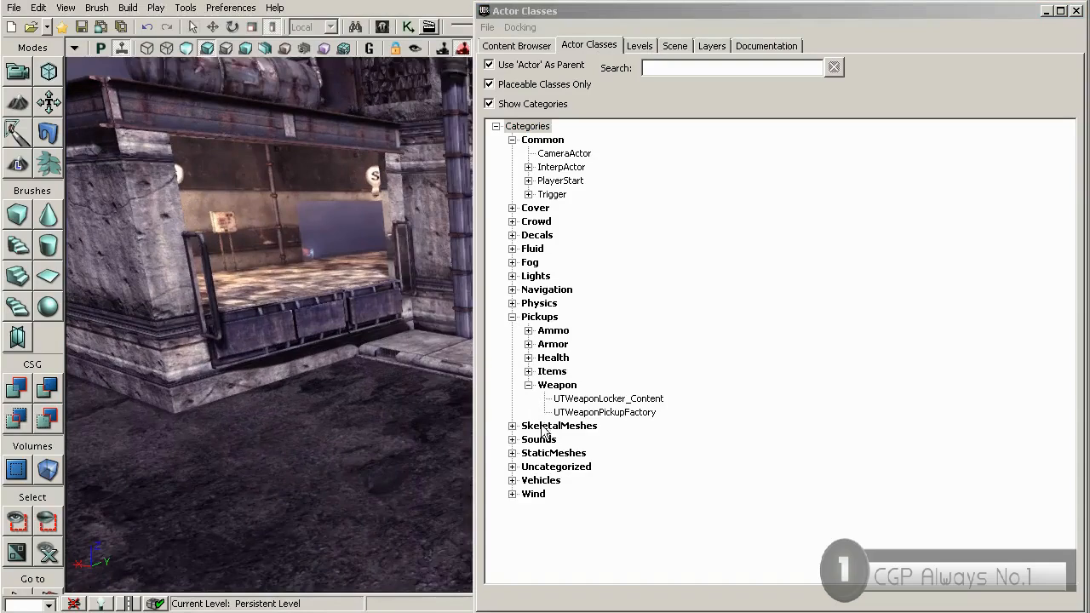
click(564, 413)
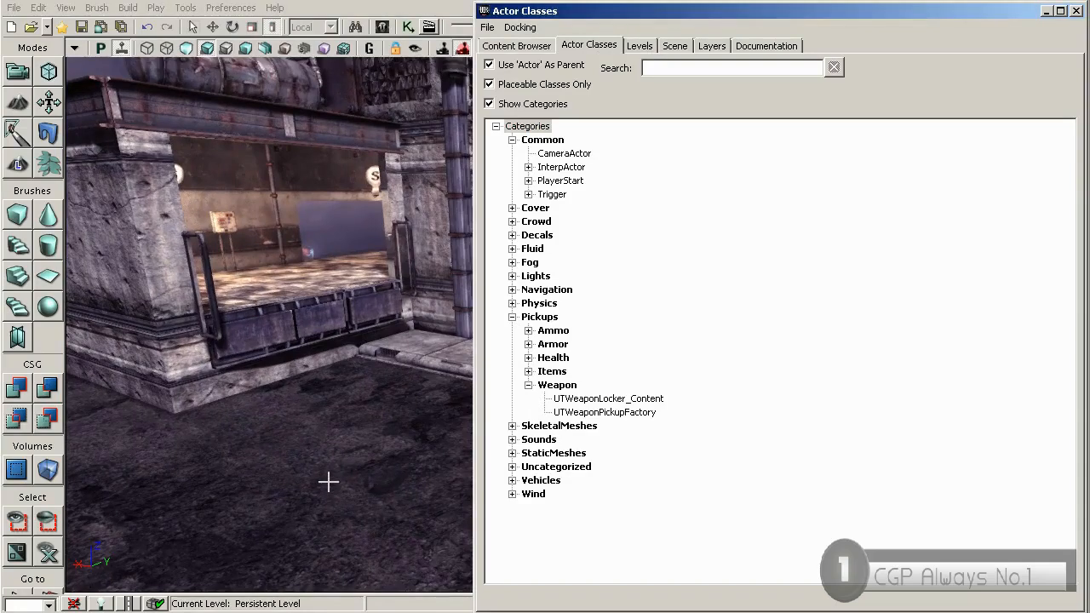
drag(577, 415, 369, 470)
Set the weapon pickup class of the new pickup factory to the UTWeap rocket launcher.
right_drag(392, 468, 272, 469)
double_click(359, 430)
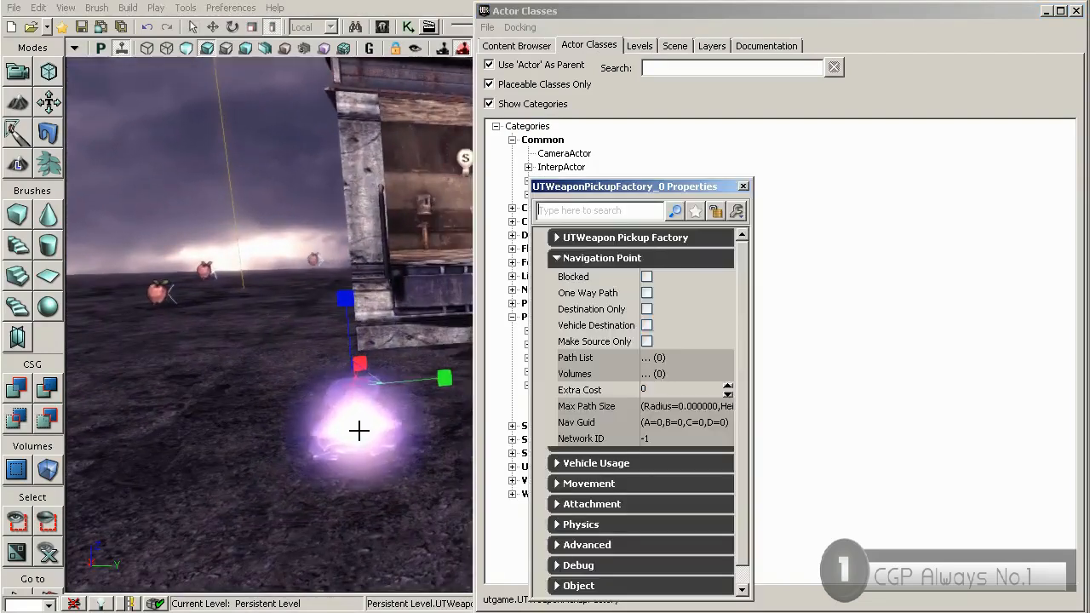
click(578, 238)
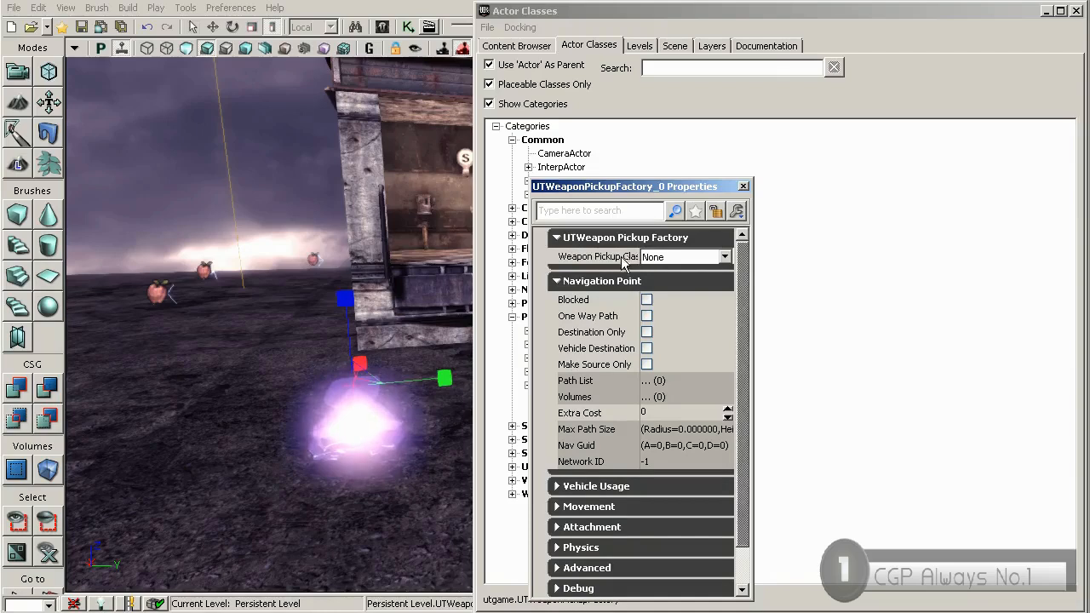
click(723, 257)
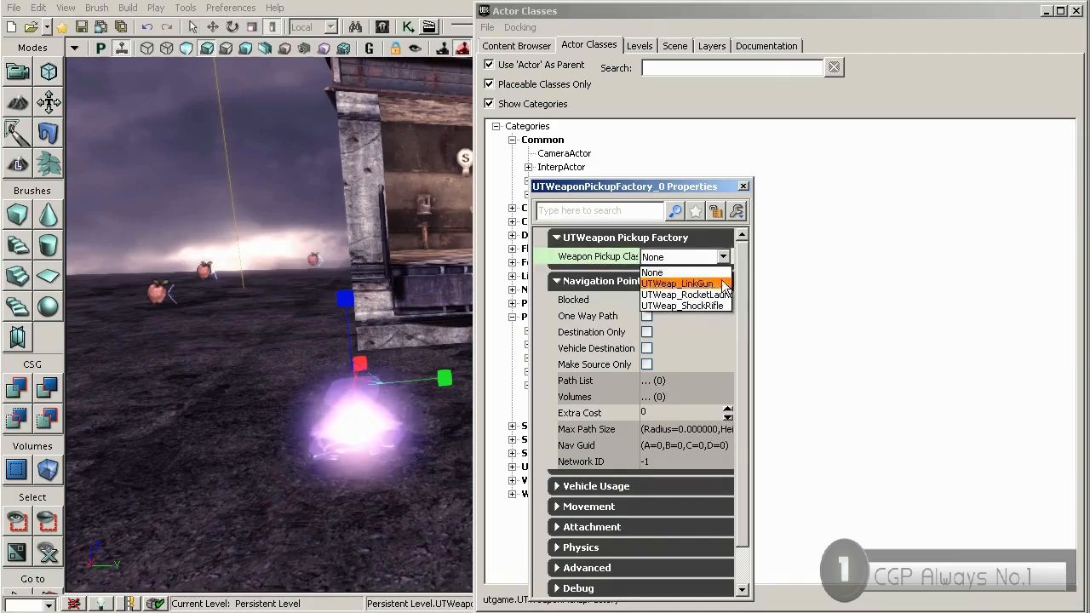
click(719, 294)
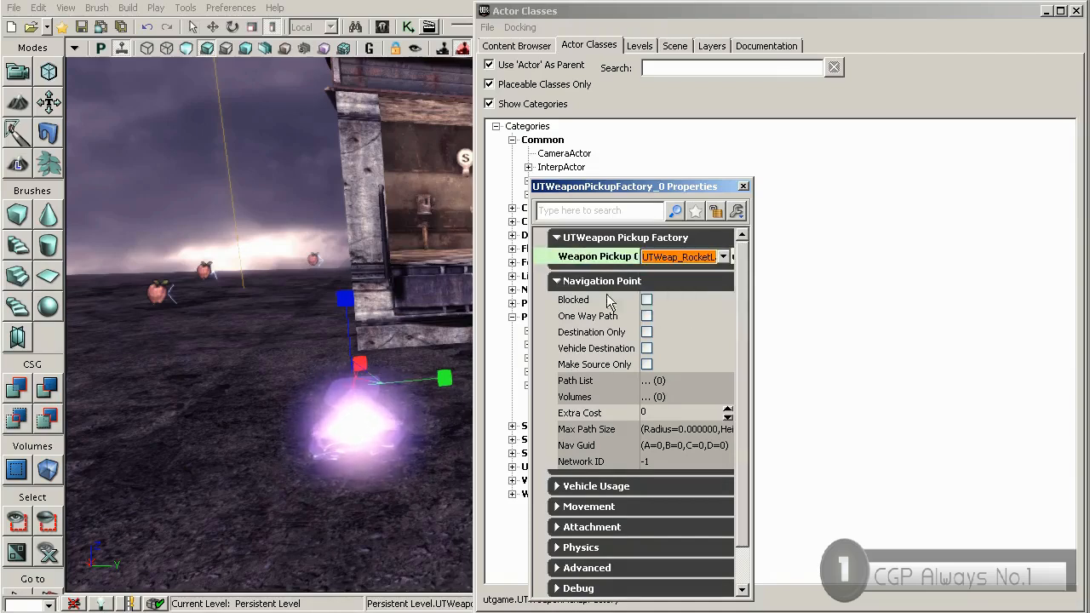
click(742, 186)
Build the level's AI paths with the new weapon pickup and start playing in the viewport.
drag(431, 365, 459, 400)
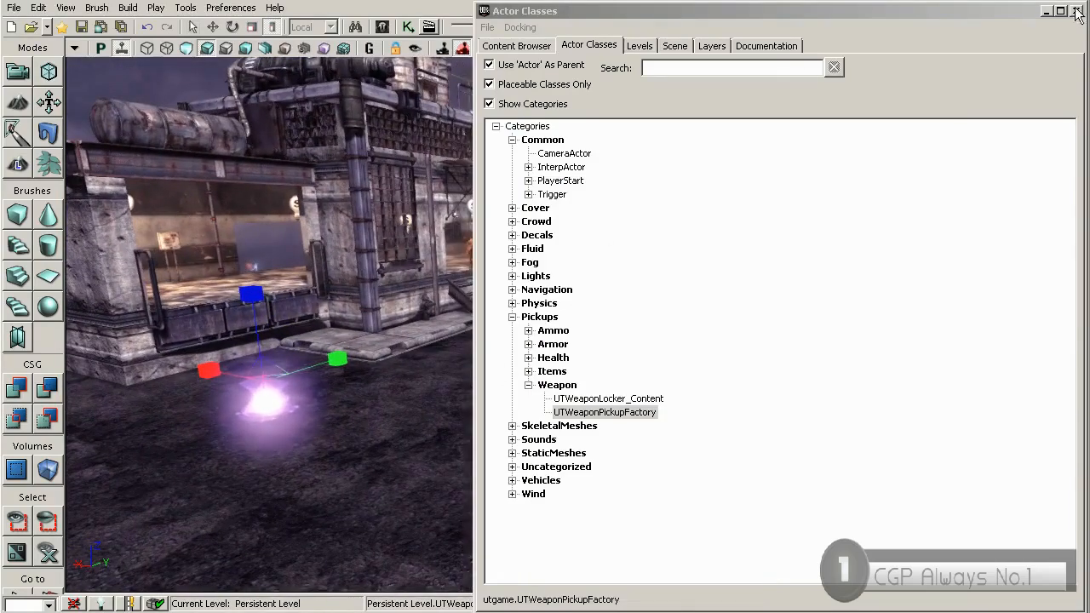
click(1075, 11)
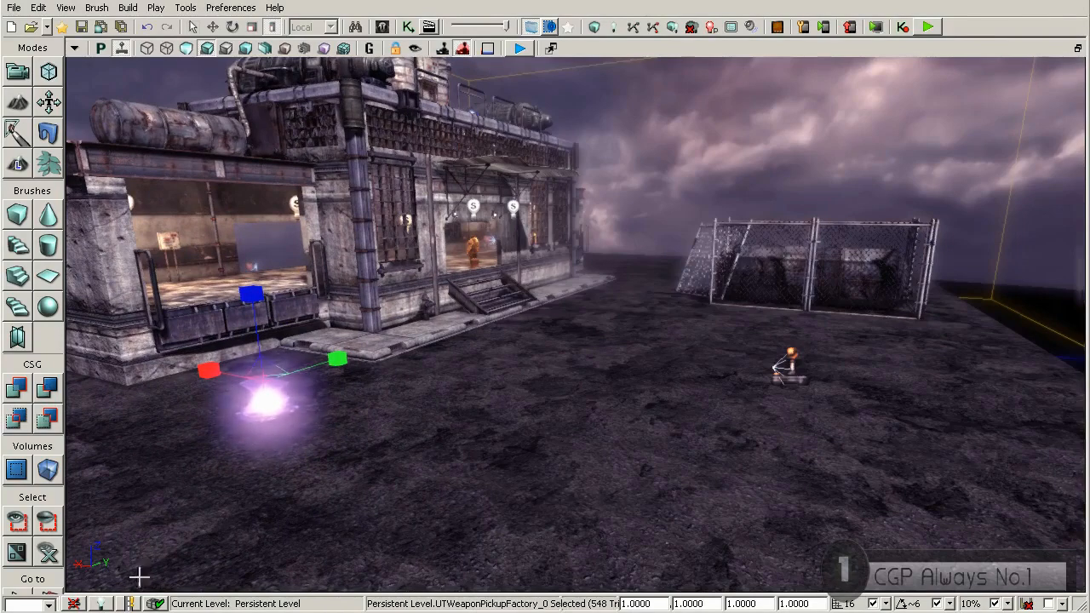
click(632, 26)
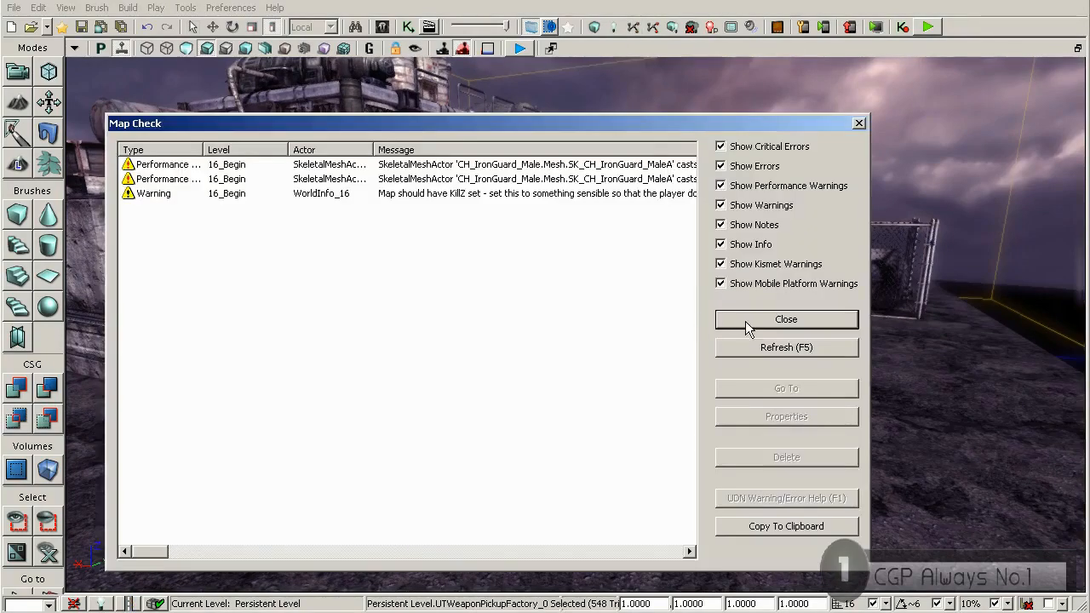
click(745, 322)
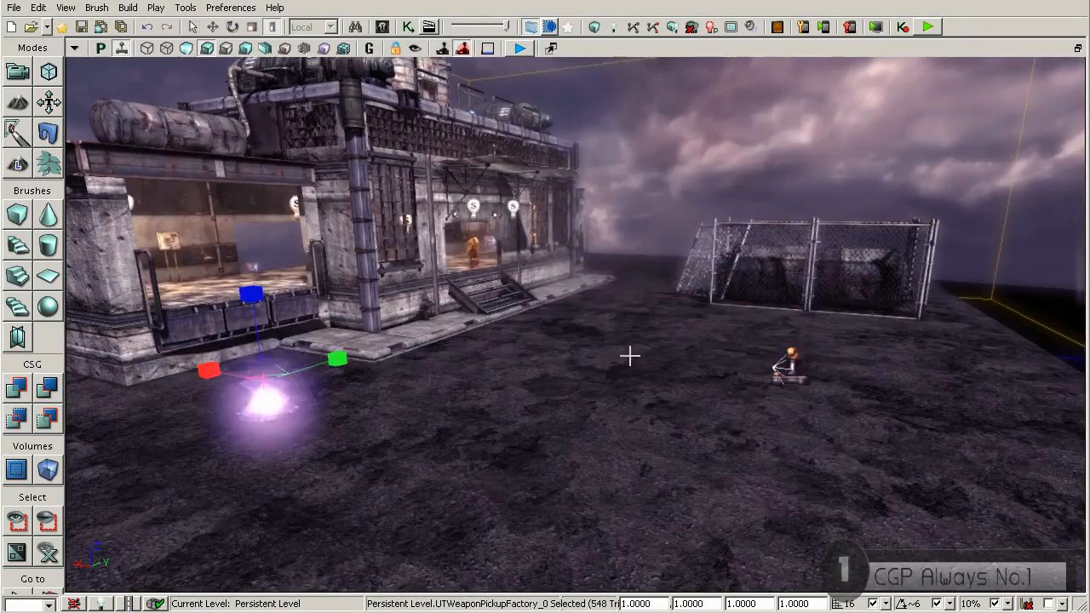
click(521, 50)
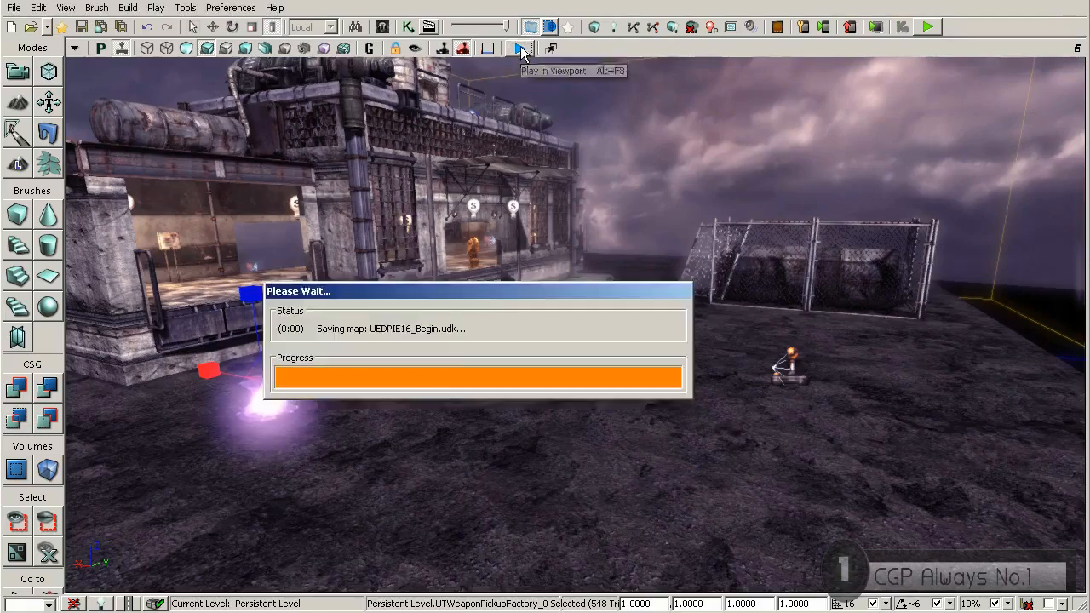
Walk to the pickup base in front of the building and collect the rocket launcher.
key(w)
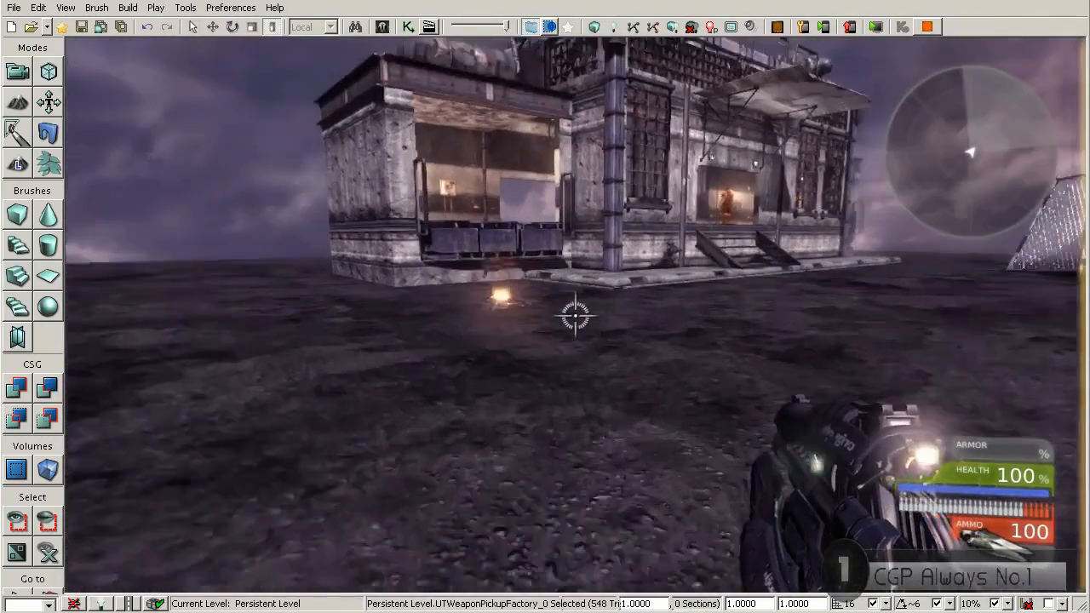
key(w)
key(s)
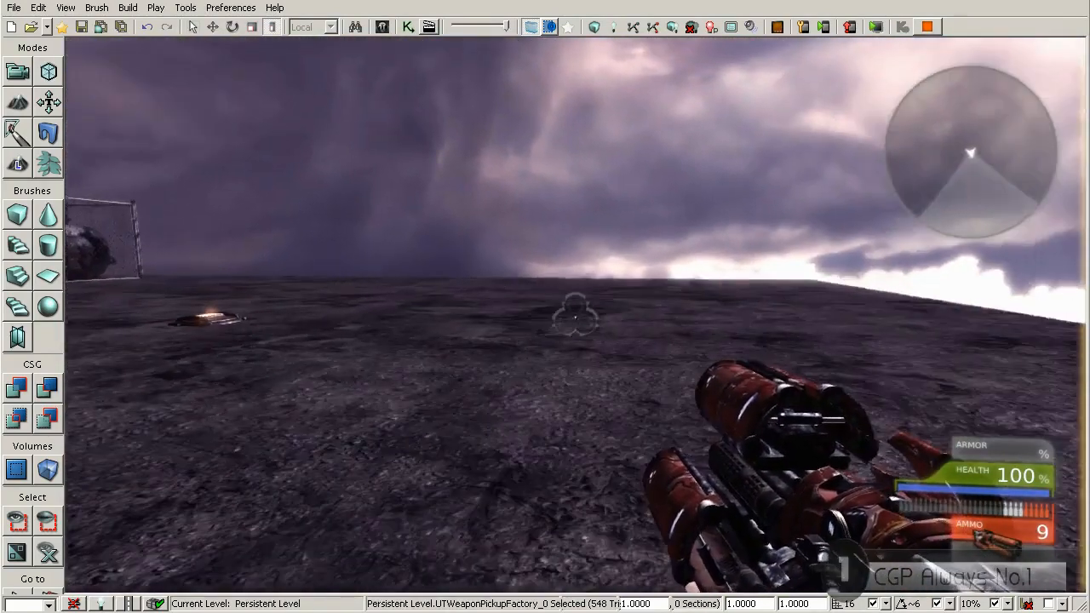
Add five bots with the console command addbots 5 and fire rockets at an armed bot beside the building.
key(grave)
text(addbots 5)
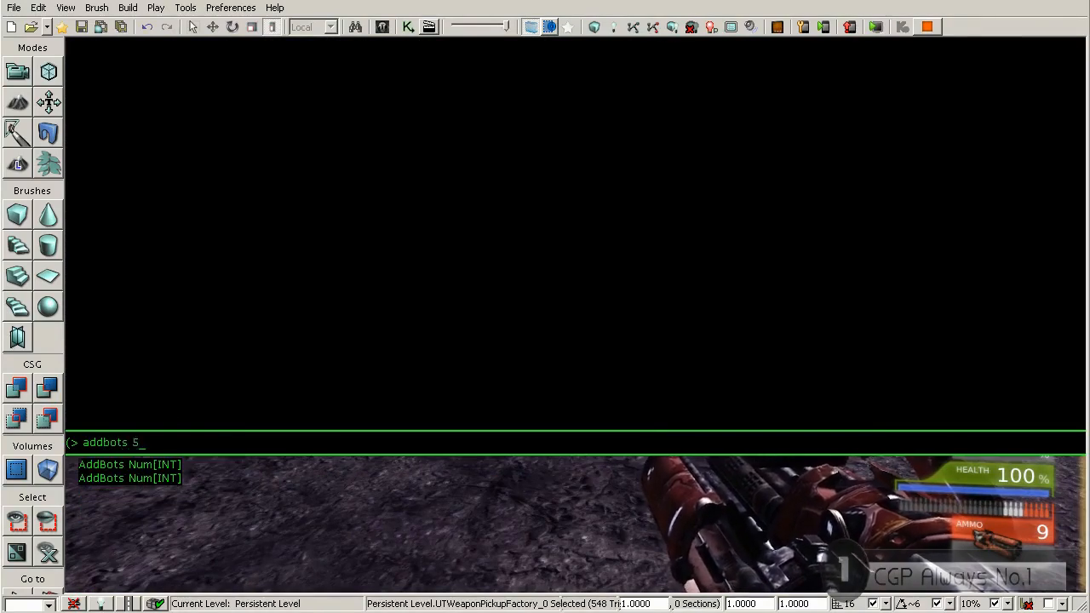
key(grave)
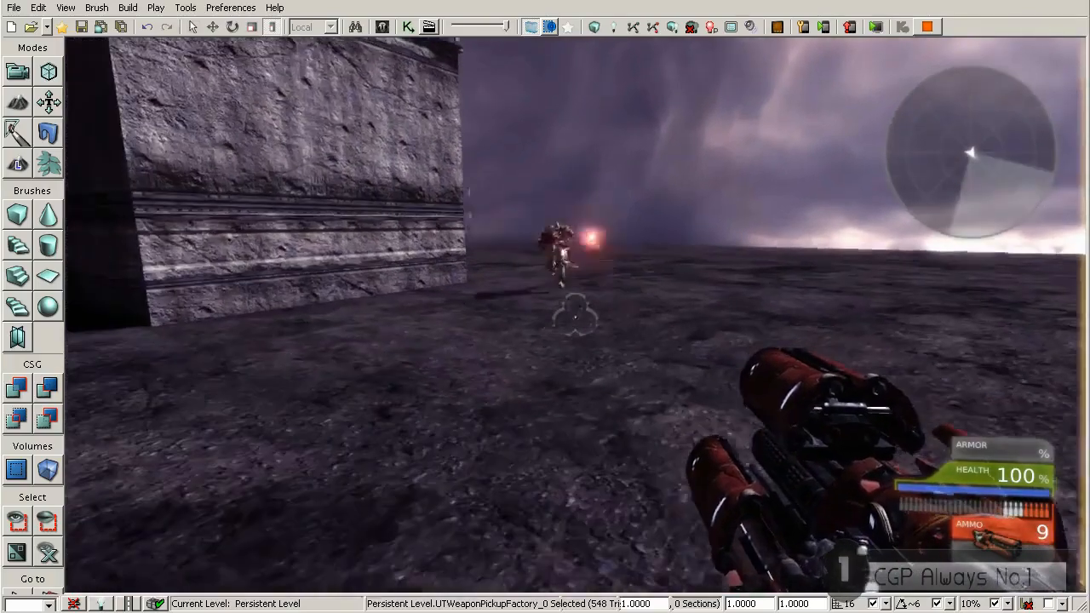
click(575, 315)
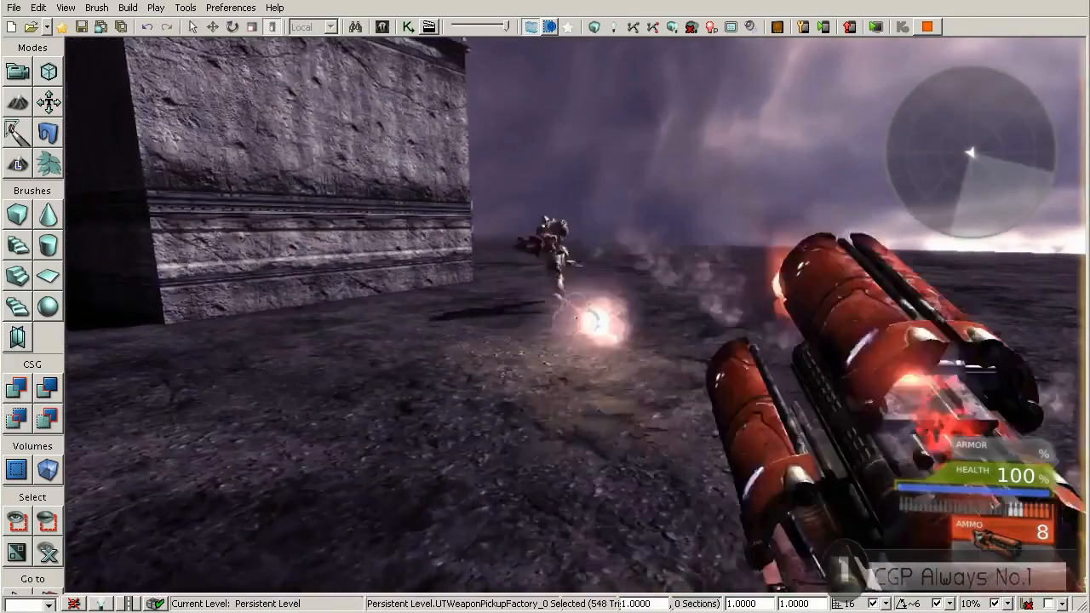
click(574, 315)
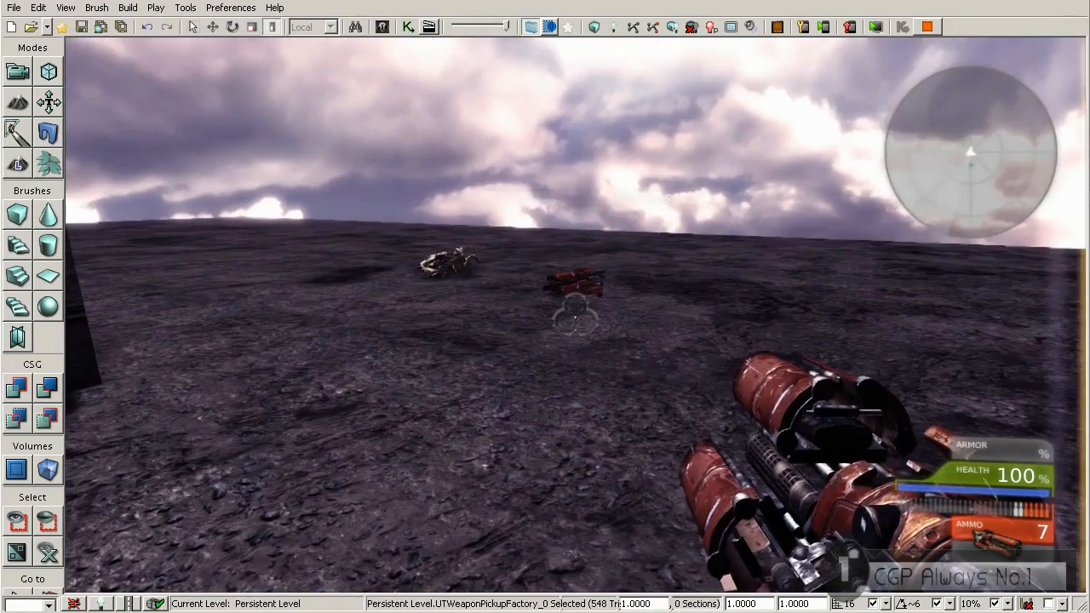
Quit the rocket launcher test with the console command exit.
key(grave)
text(exit)
key(Return)
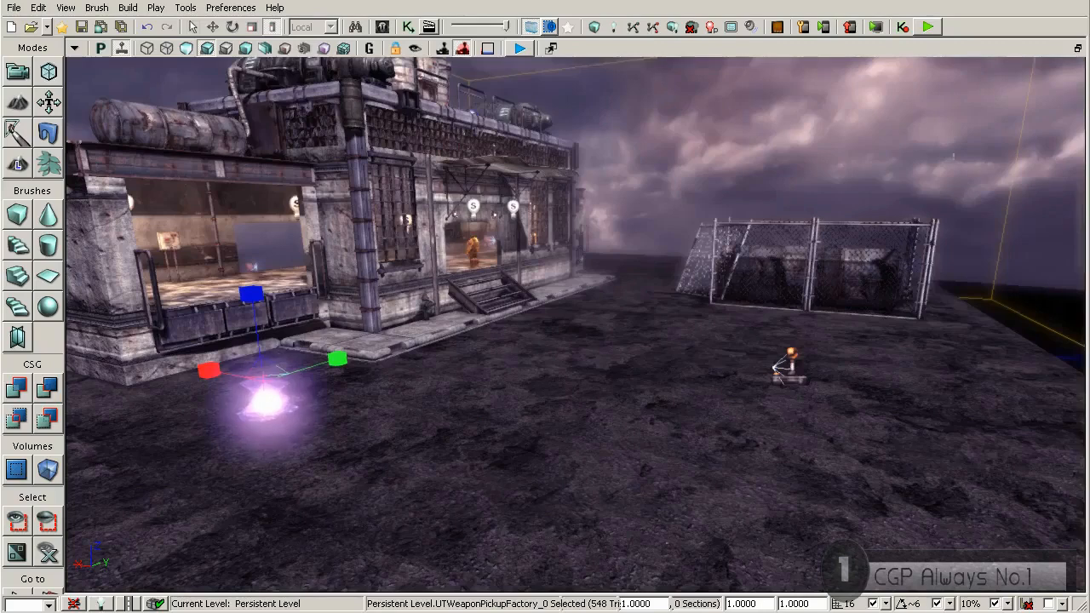
Move the weapon pickup factory along the ground to the far end of the building, behind the chain-link fence.
drag(586, 403, 491, 394)
drag(328, 371, 599, 428)
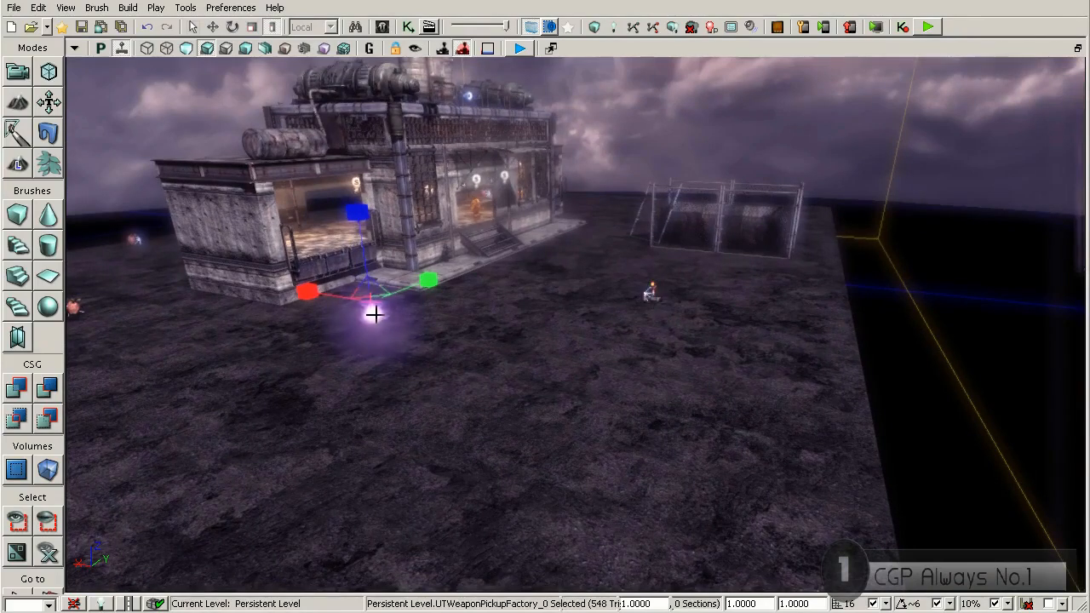
right_drag(375, 314, 358, 328)
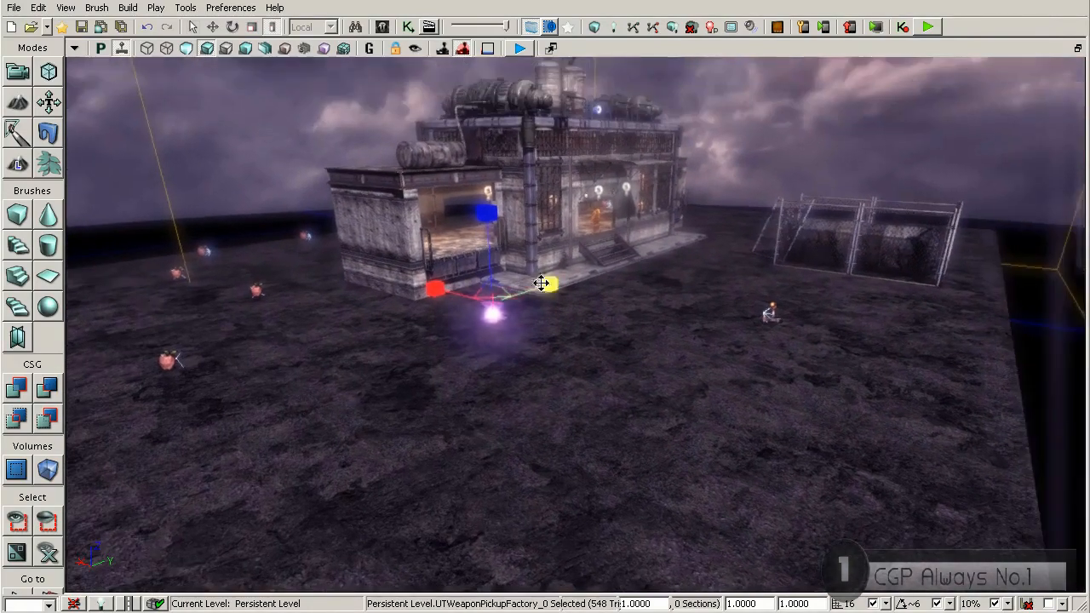
drag(540, 294, 774, 212)
right_drag(706, 269, 694, 296)
drag(693, 296, 663, 317)
right_drag(543, 300, 585, 248)
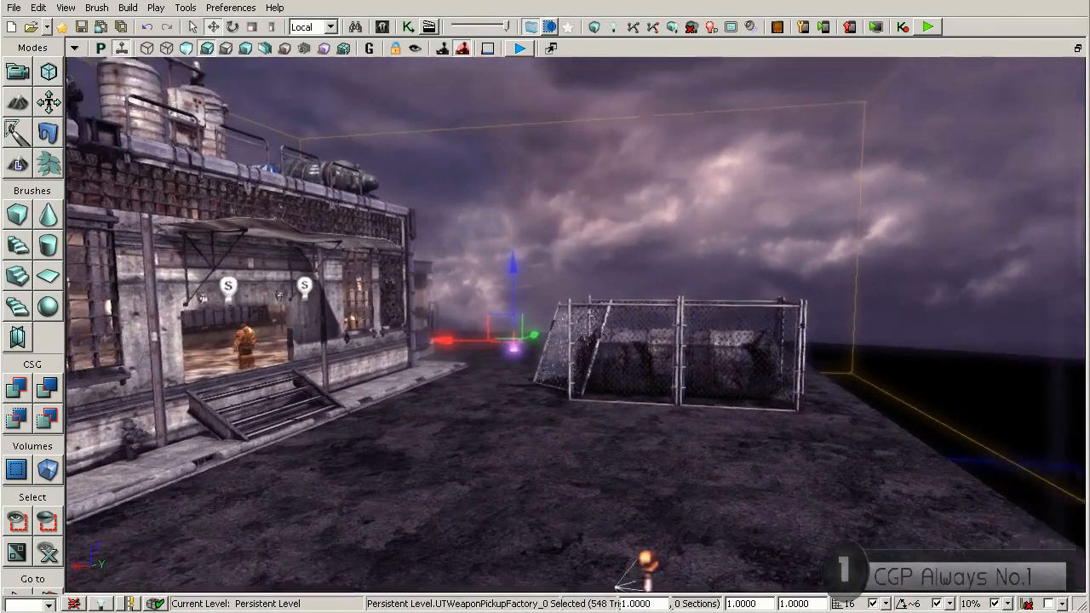
drag(584, 249, 585, 198)
drag(475, 90, 475, 141)
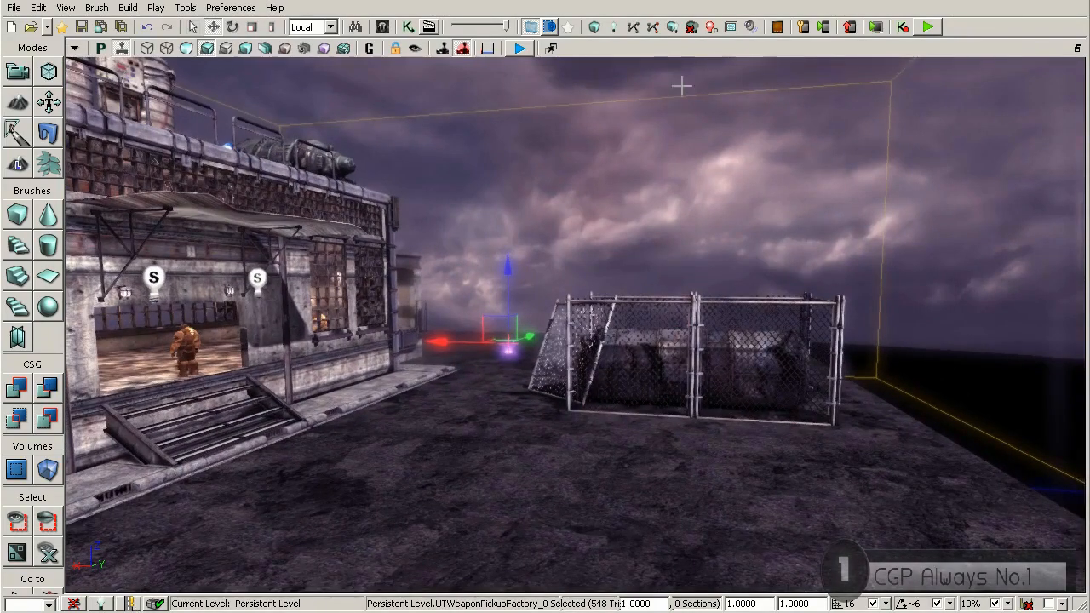
Rebuild the AI paths for the relocated weapon pickup and play the level in the viewport again.
click(638, 26)
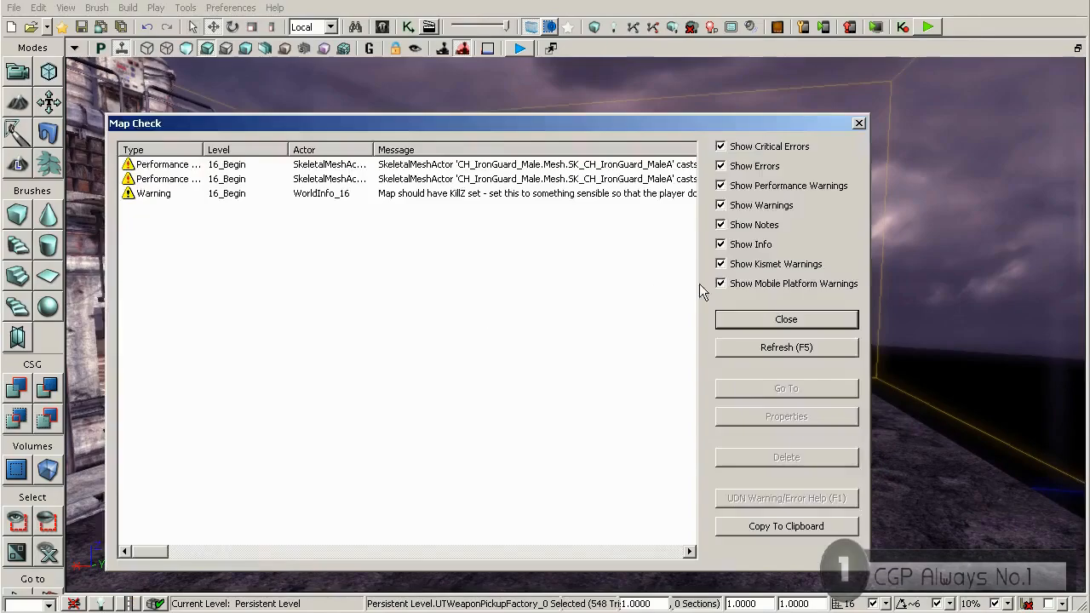
click(745, 319)
drag(520, 71, 513, 102)
click(520, 49)
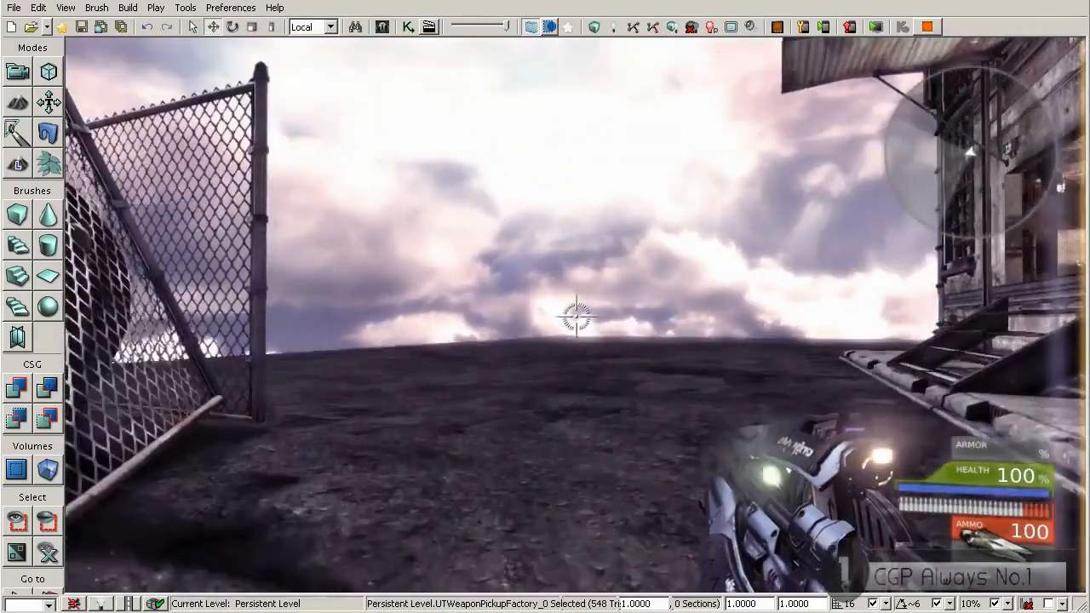
Walk to the building's low open bay, away from the pickup, and add five bots with the console command addbots 5.
key(s)
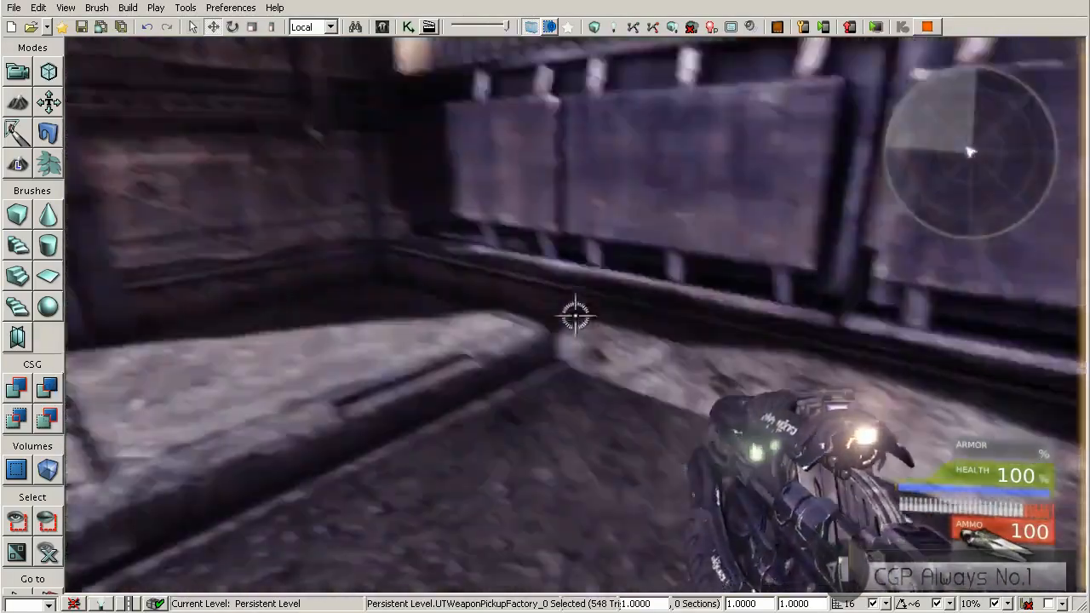
key(grave)
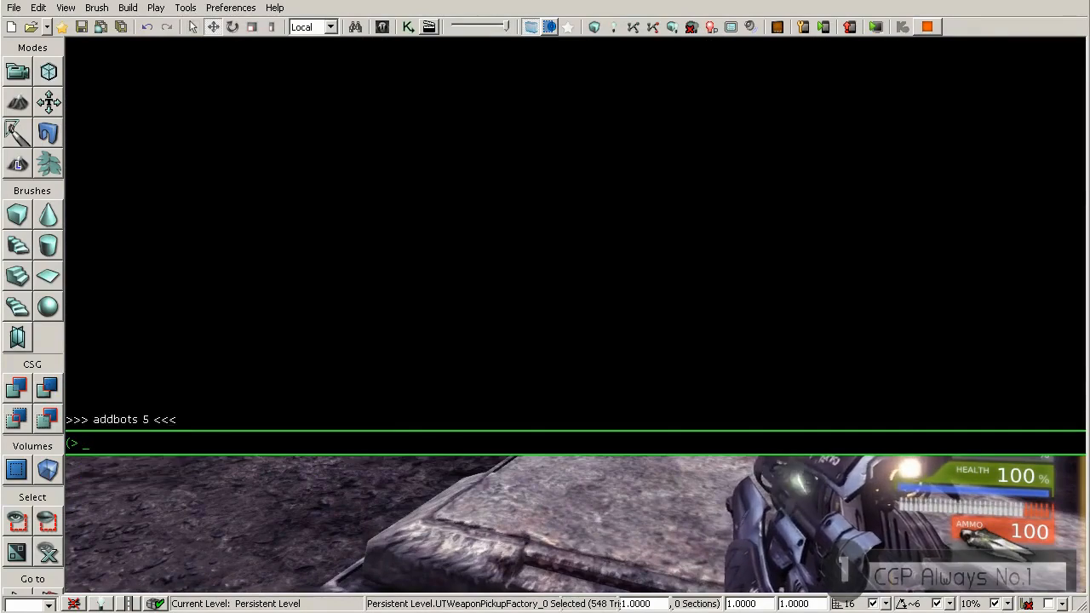
Walk around the fenced yard outside the building and watch how the bots move toward the relocated weapon pickup.
key(grave)
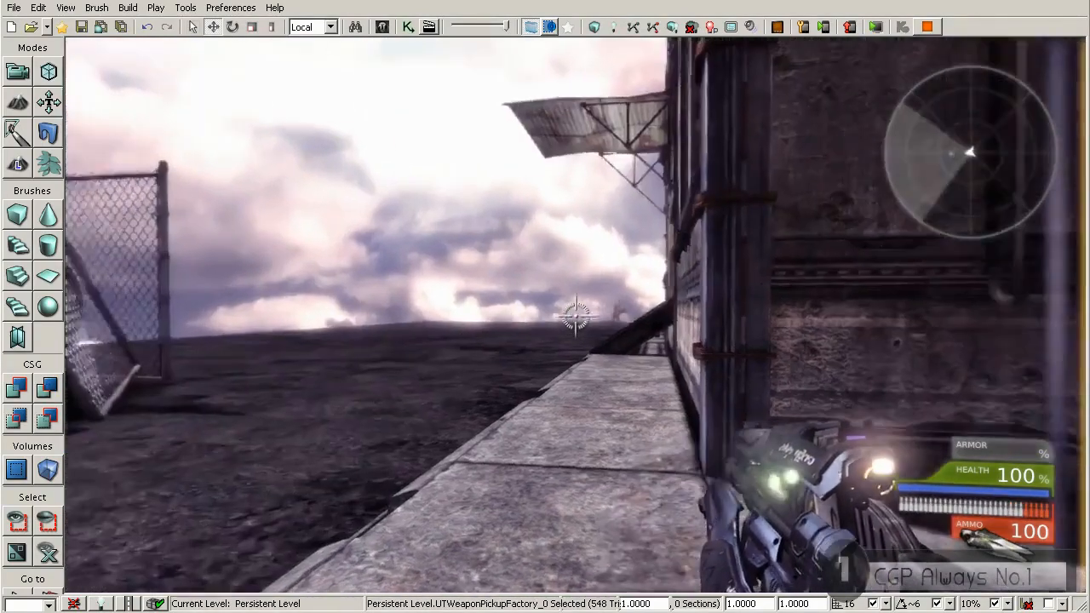
key(w)
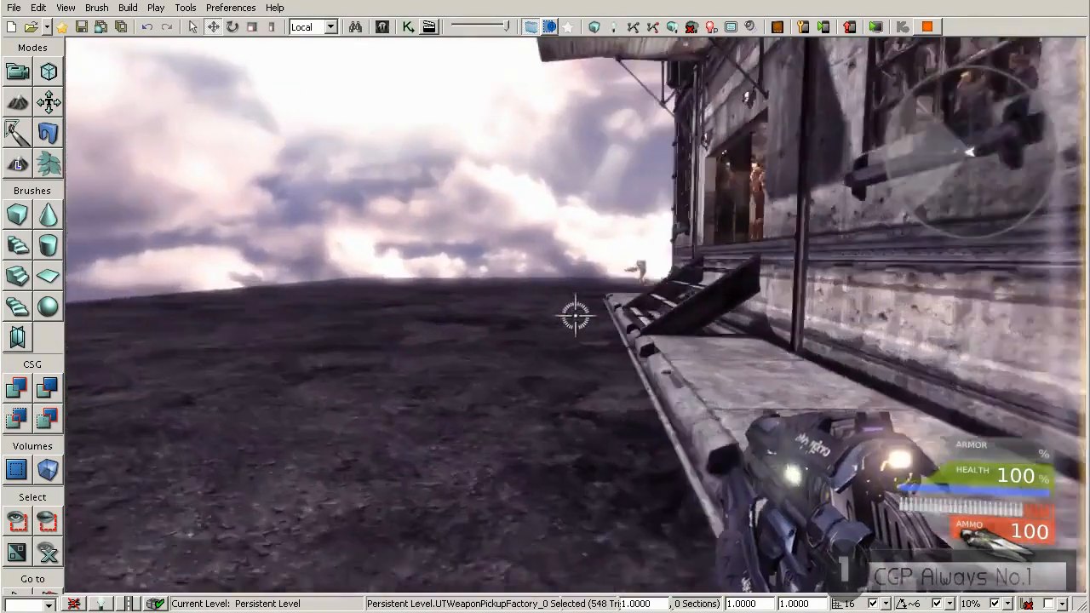
key(s)
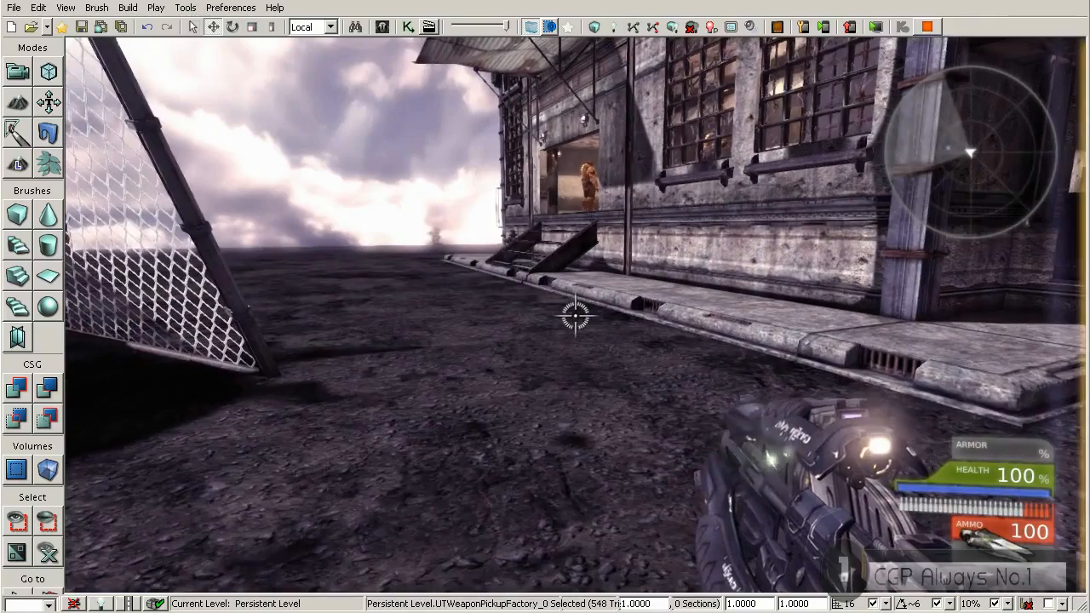
key(w)
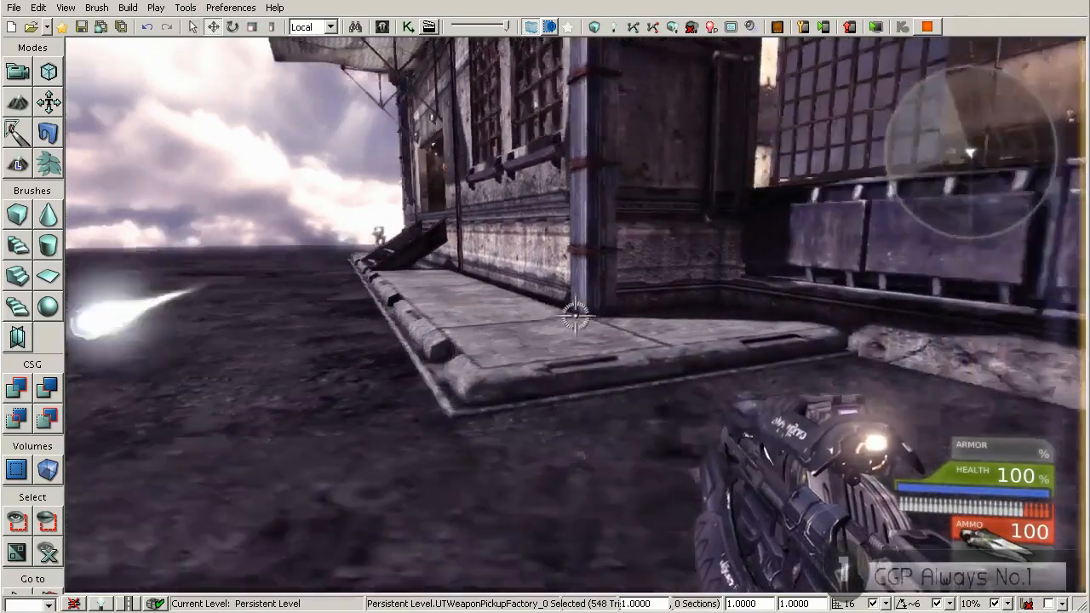
key(s)
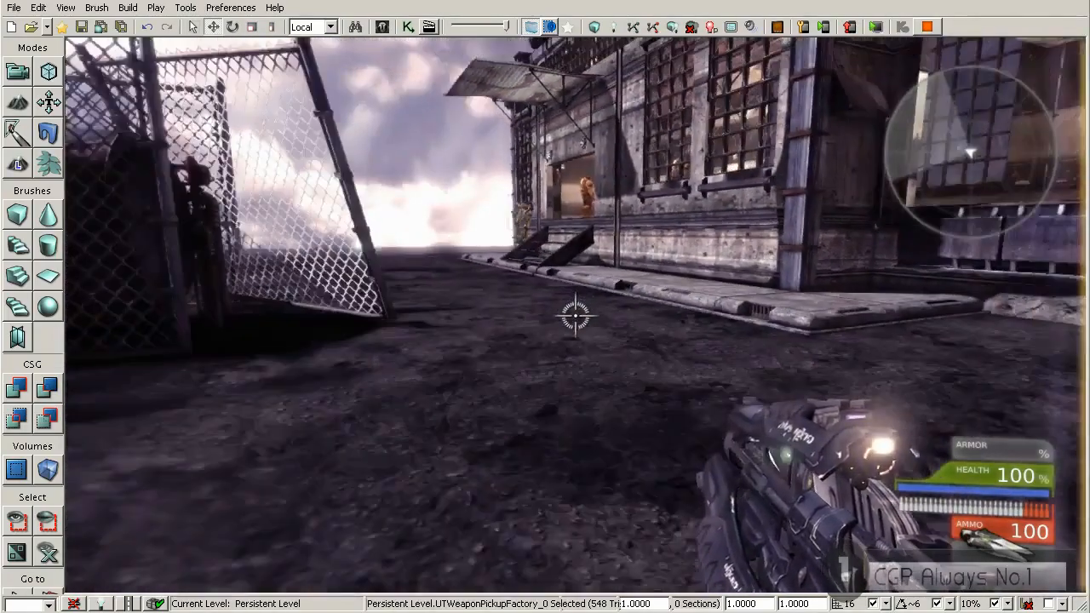
key(a)
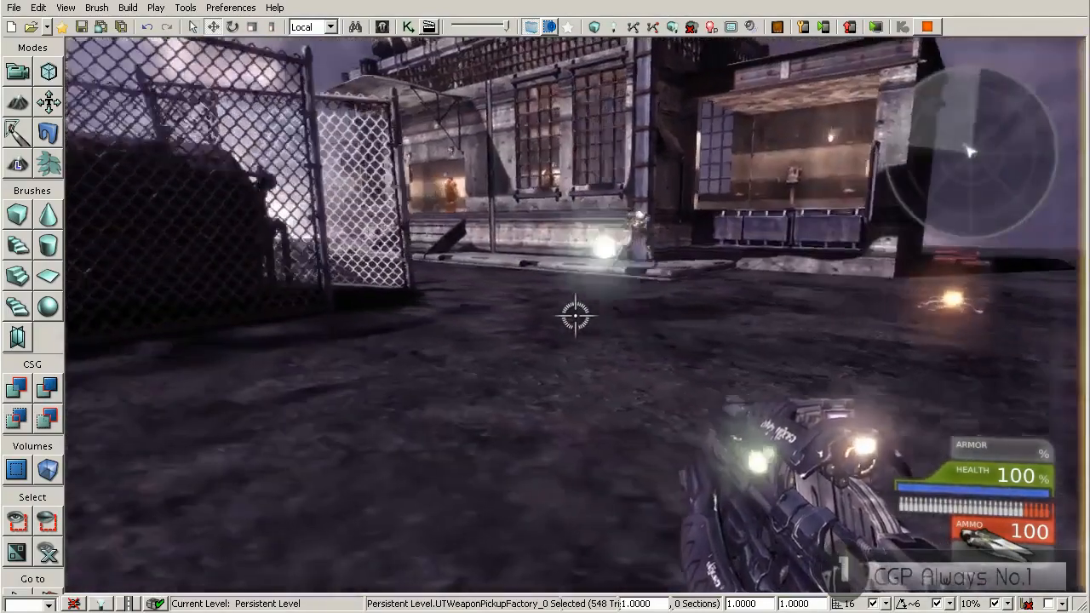
key(w)
key(s)
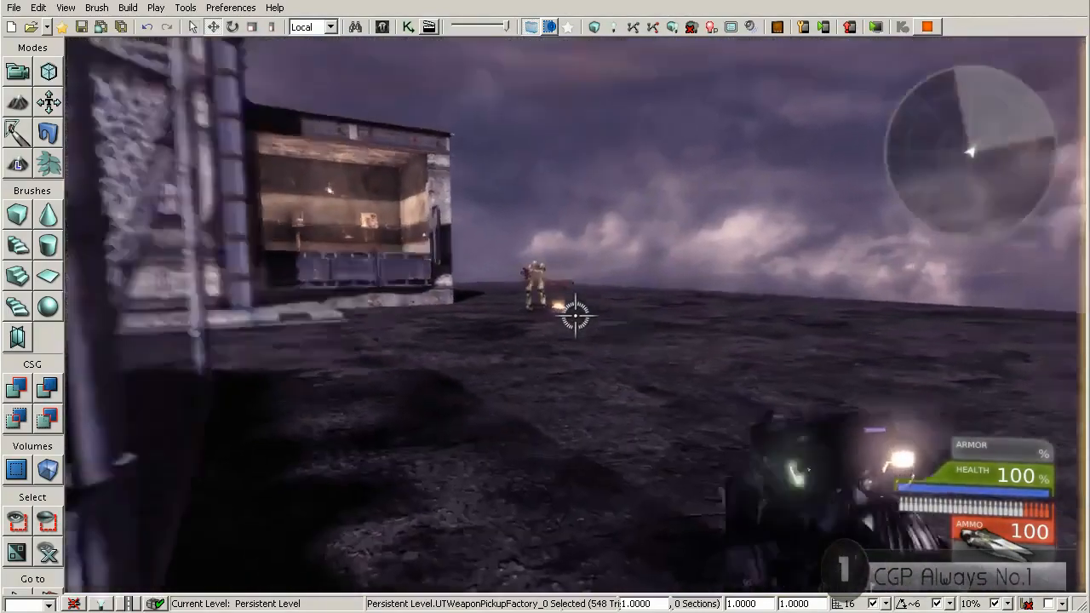
key(d)
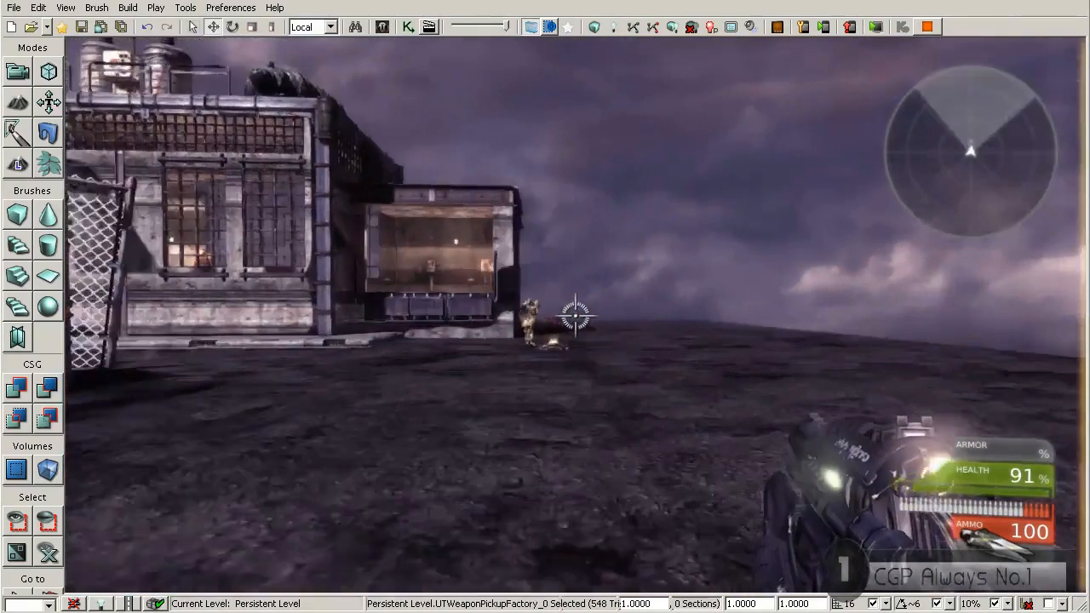
Shoot at the bot standing by the weapon pickup near the building's open bay.
click(575, 315)
key(d)
click(575, 316)
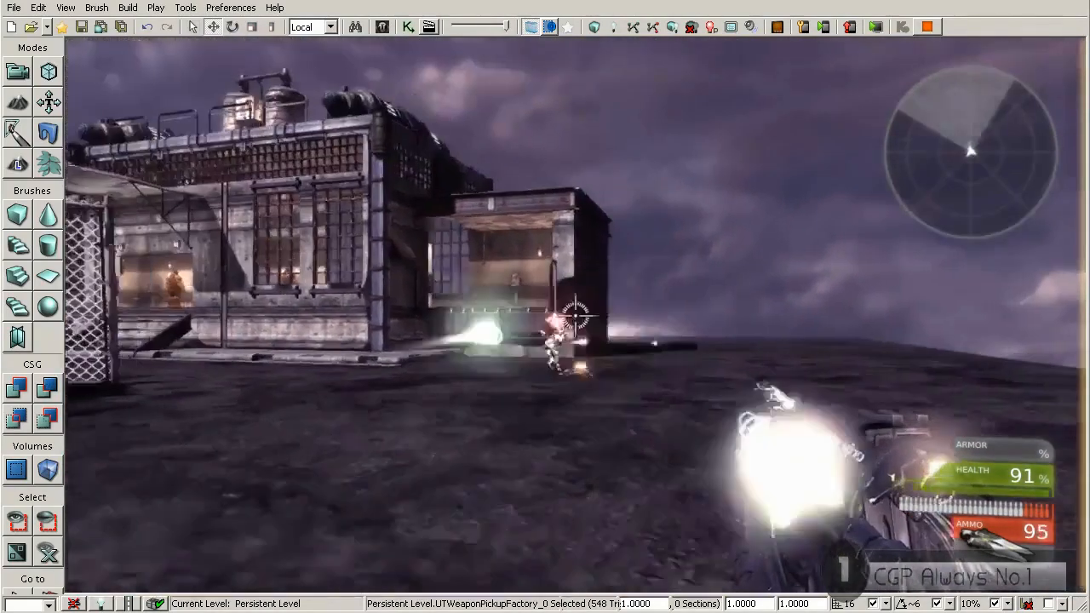
right_click(576, 316)
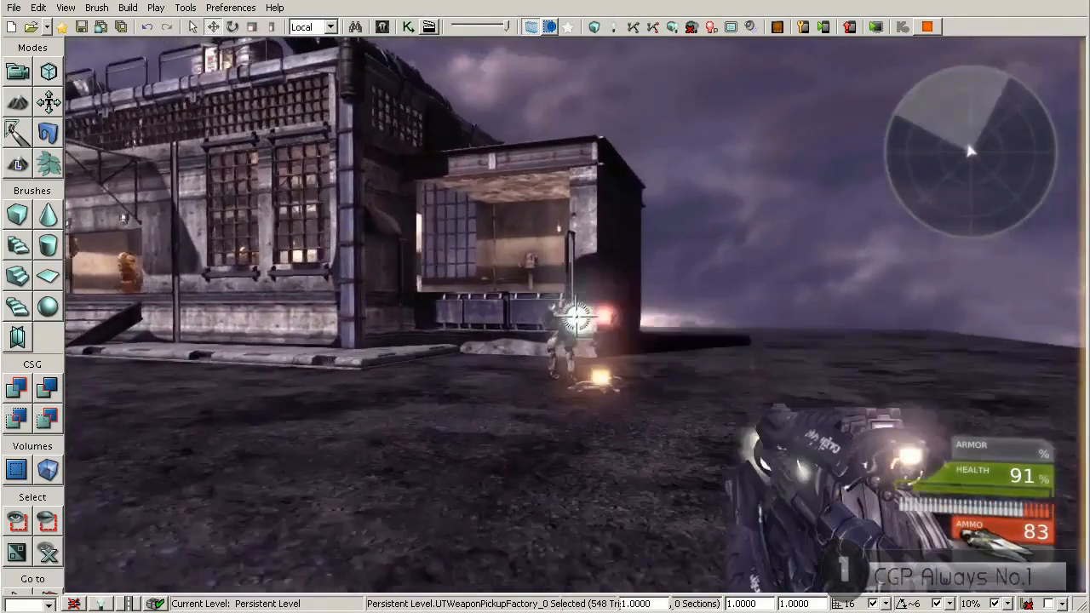
click(575, 316)
Quit the bot test with the console command exit.
key(grave)
text(exit)
key(Return)
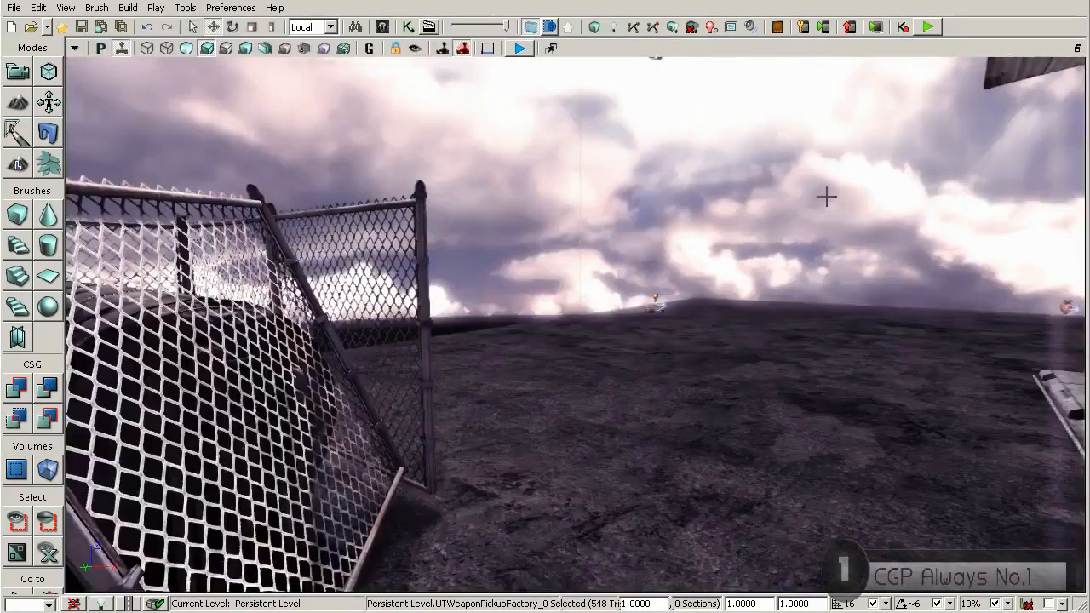
Review the Pickups categories in the Actor Classes browser, close it, and survey the building and weapon pickup from outside.
right_drag(740, 295, 437, 166)
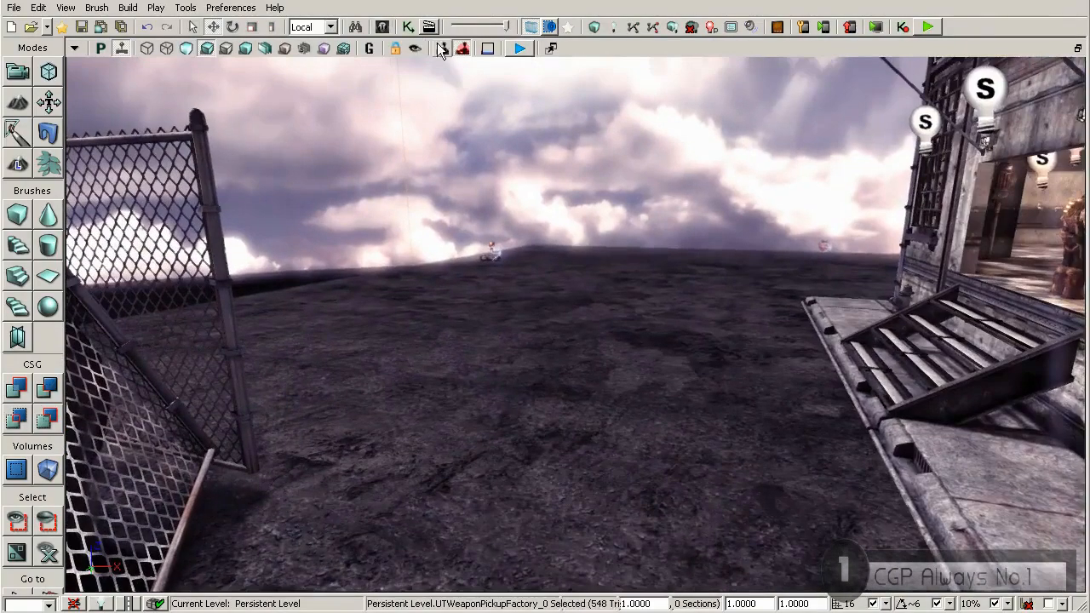
click(355, 26)
click(584, 31)
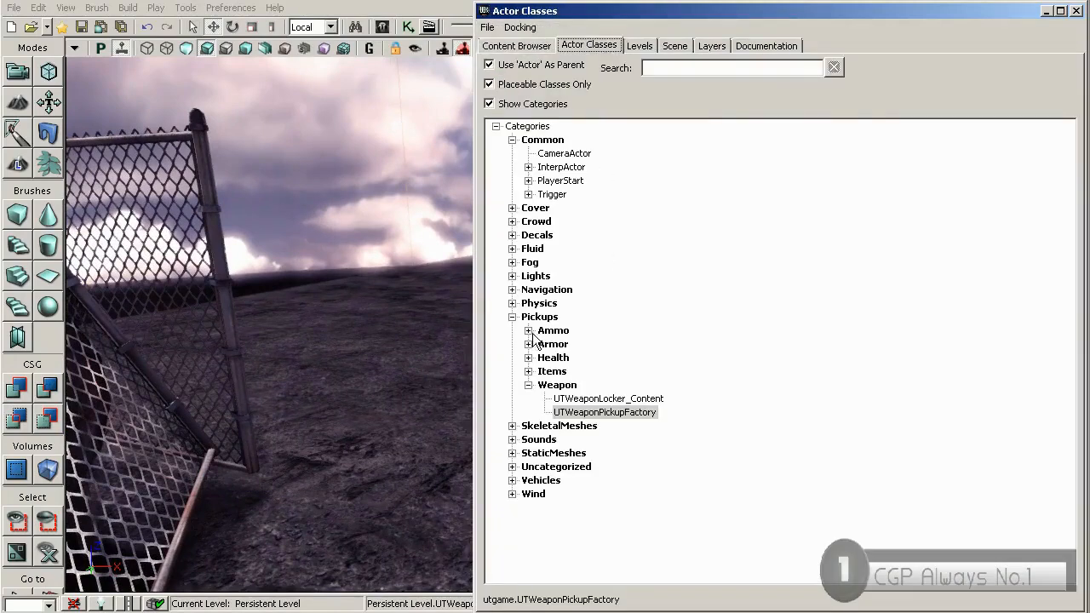
click(1071, 14)
right_drag(638, 278, 724, 259)
drag(638, 278, 689, 443)
mouse_move(576, 324)
mouse_down()
mouse_move(575, 383)
mouse_move(635, 434)
mouse_move(635, 464)
mouse_move(621, 472)
mouse_move(573, 319)
mouse_up()
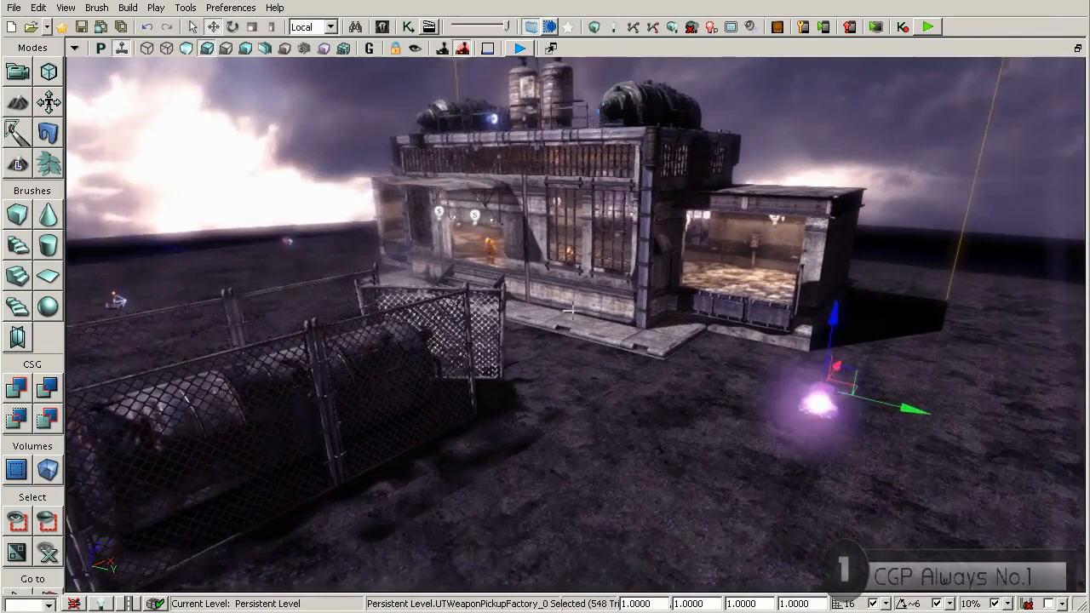
right_drag(572, 310, 572, 281)
drag(573, 310, 572, 362)
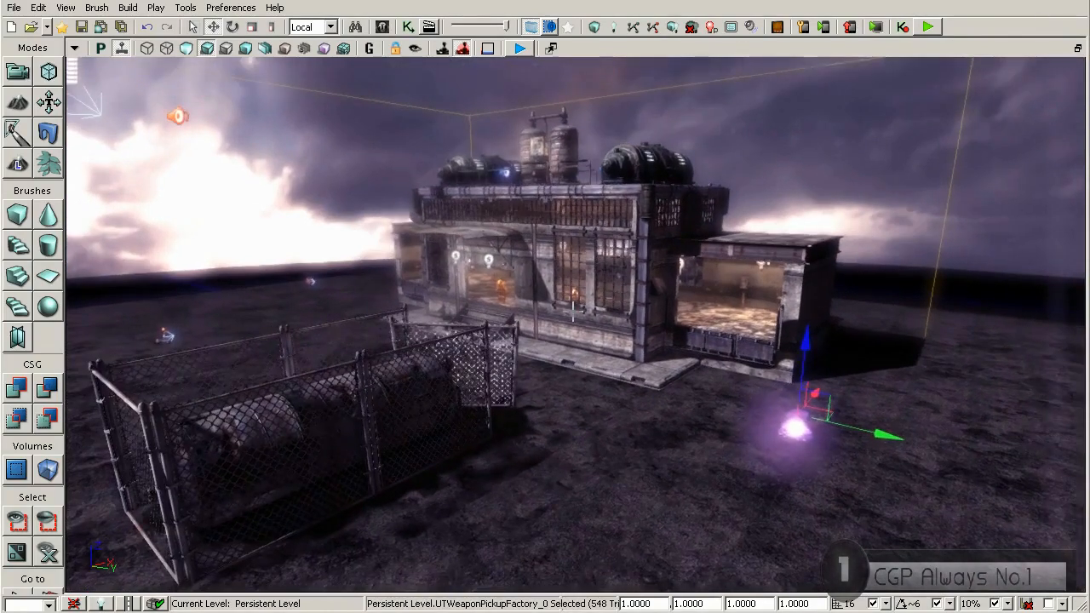